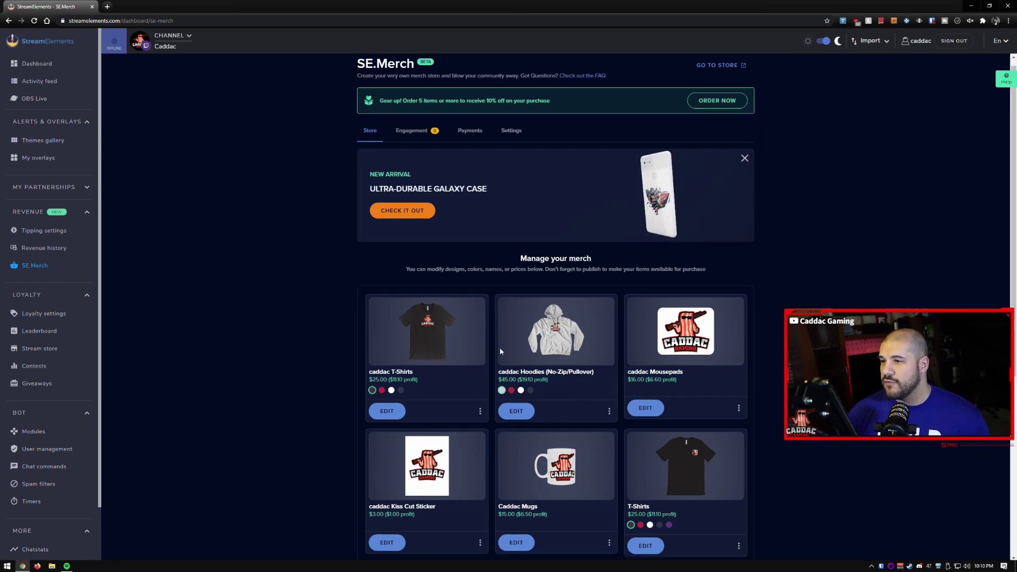
Create a new XXL Gaming Mousepad merch item, reaching its $30.00 unpublished edit page.
scroll(500, 347, "down", 3)
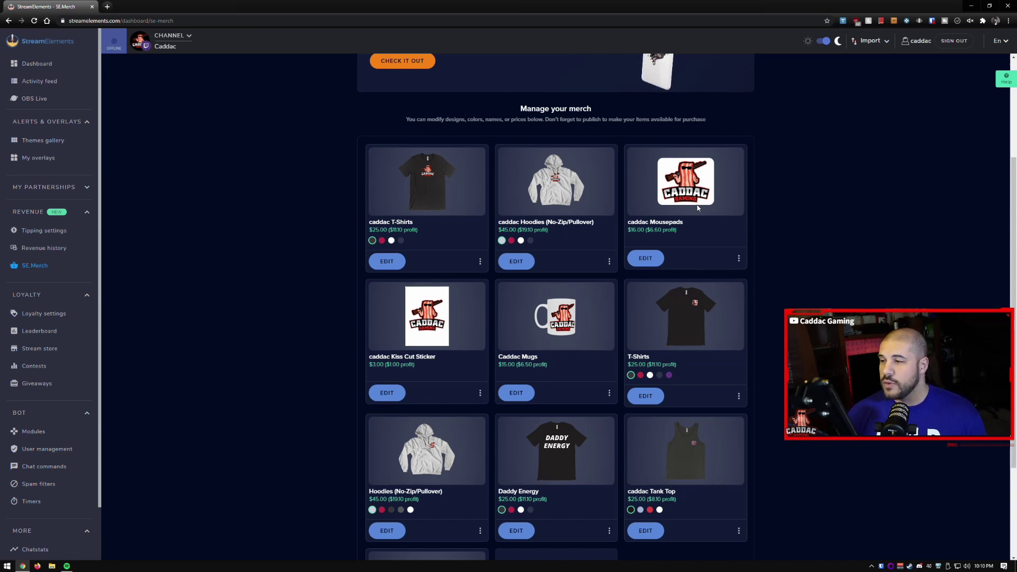
scroll(730, 193, "down", 2)
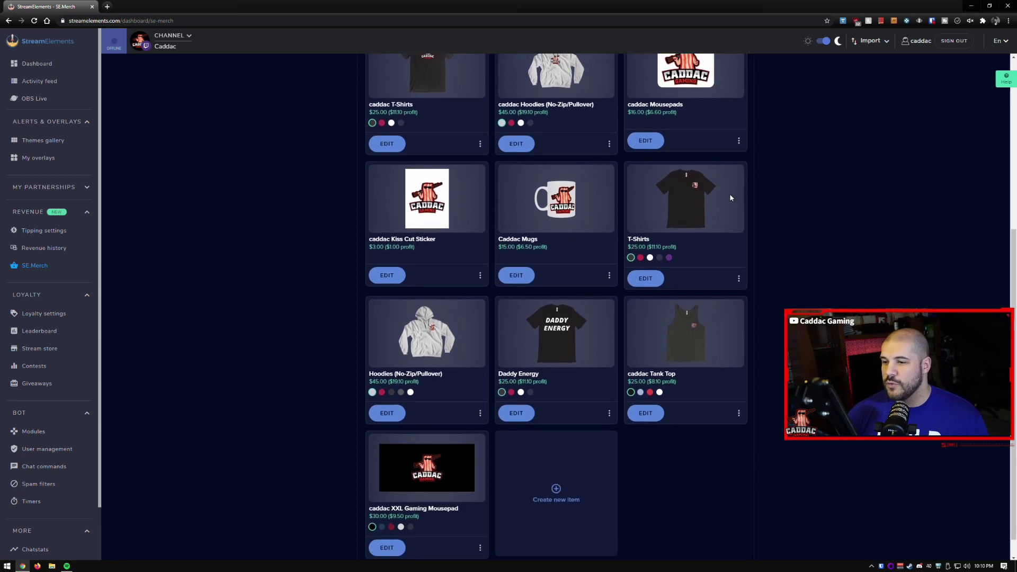
scroll(720, 249, "up", 2)
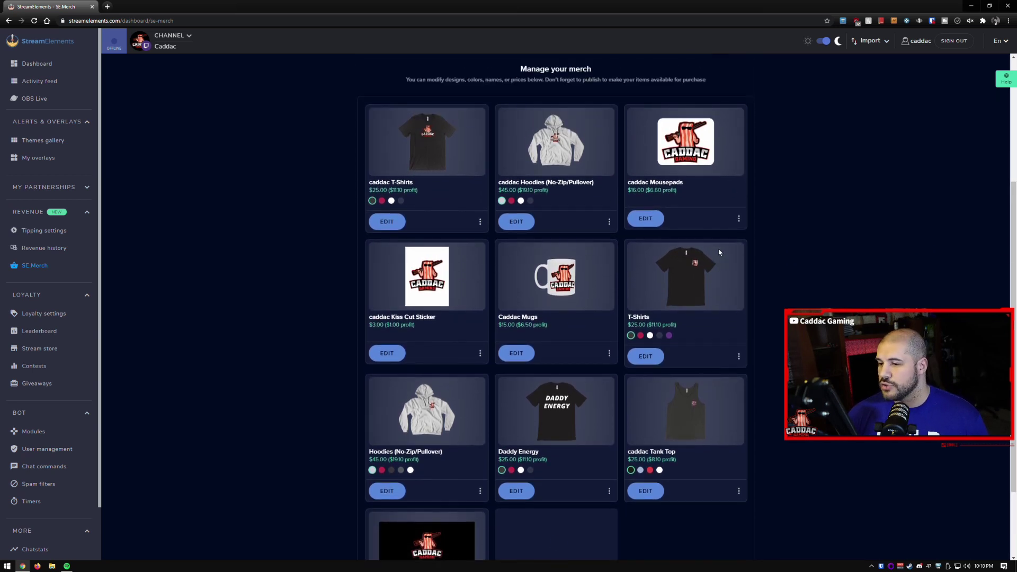
scroll(720, 246, "down", 2)
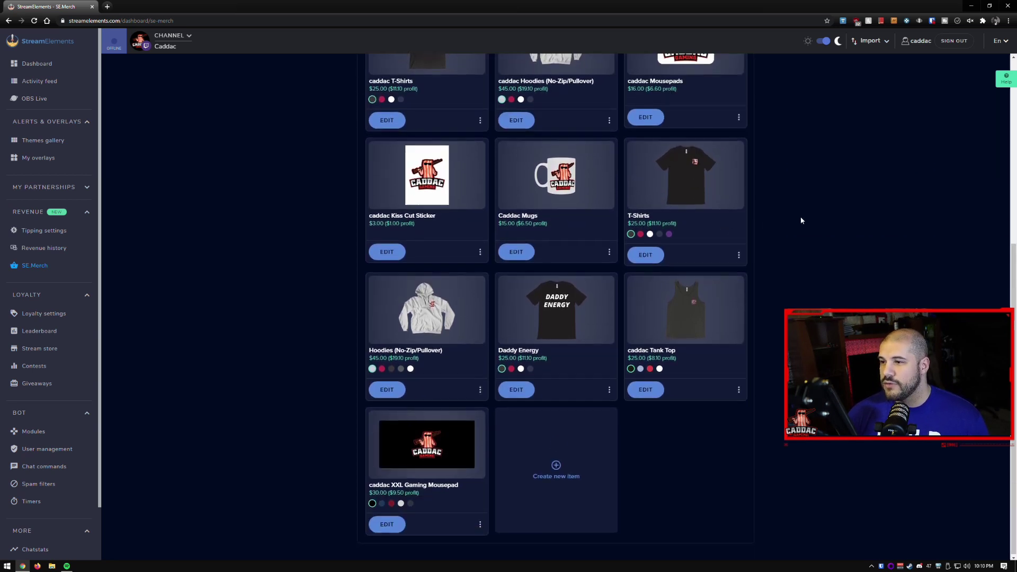
scroll(799, 216, "up", 2)
scroll(833, 161, "down", 2)
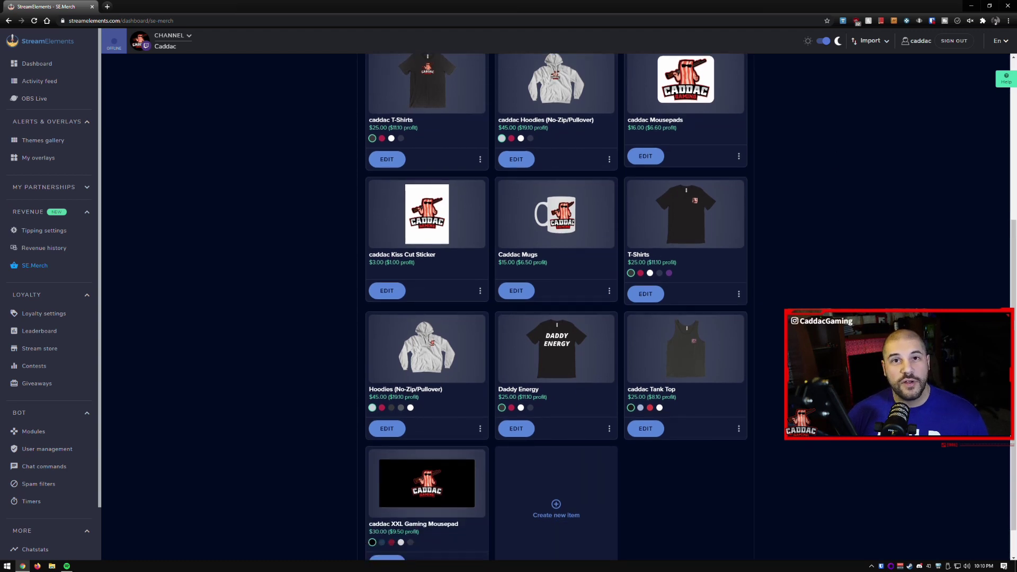
scroll(838, 266, "down", 1)
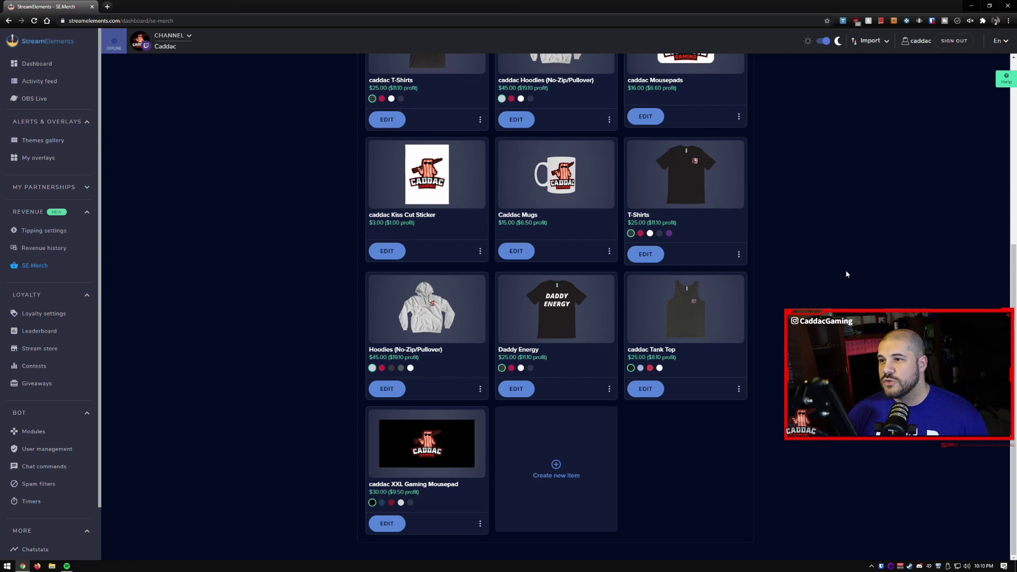
scroll(845, 273, "up", 3)
scroll(844, 272, "up", 2)
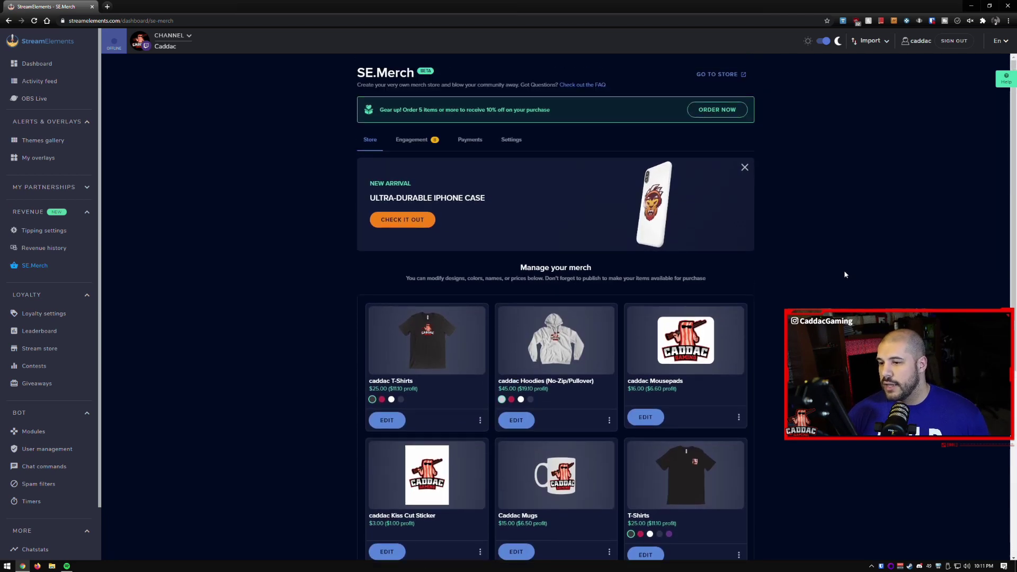
scroll(842, 270, "down", 3)
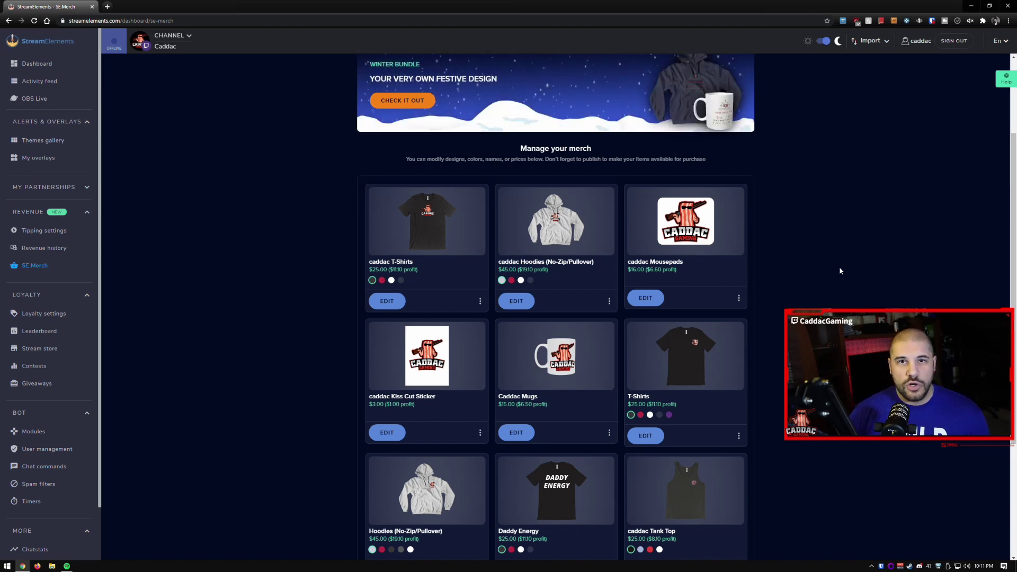
scroll(825, 253, "up", 2)
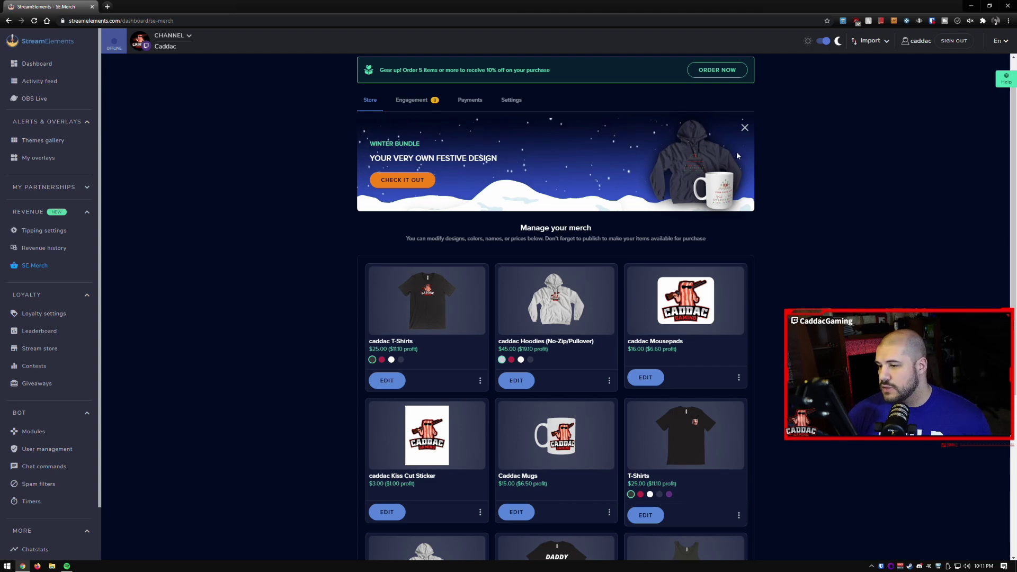
scroll(744, 189, "down", 5)
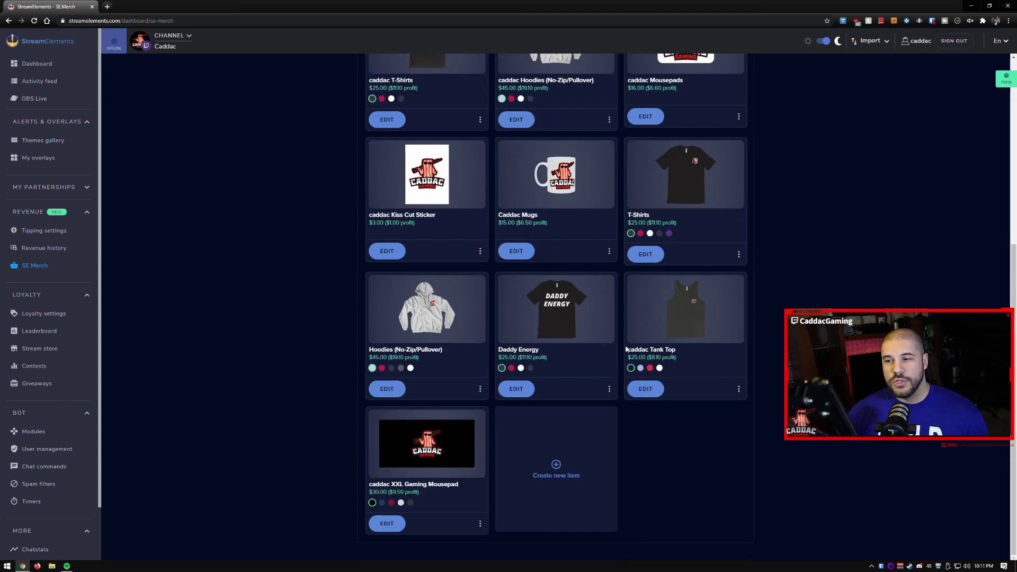
left_click(569, 467)
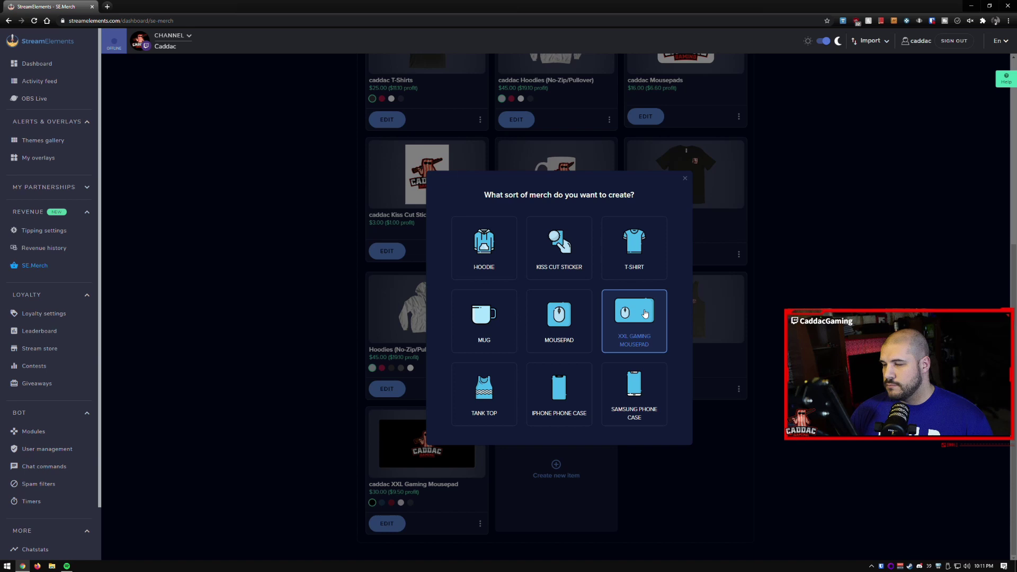
left_click(645, 313)
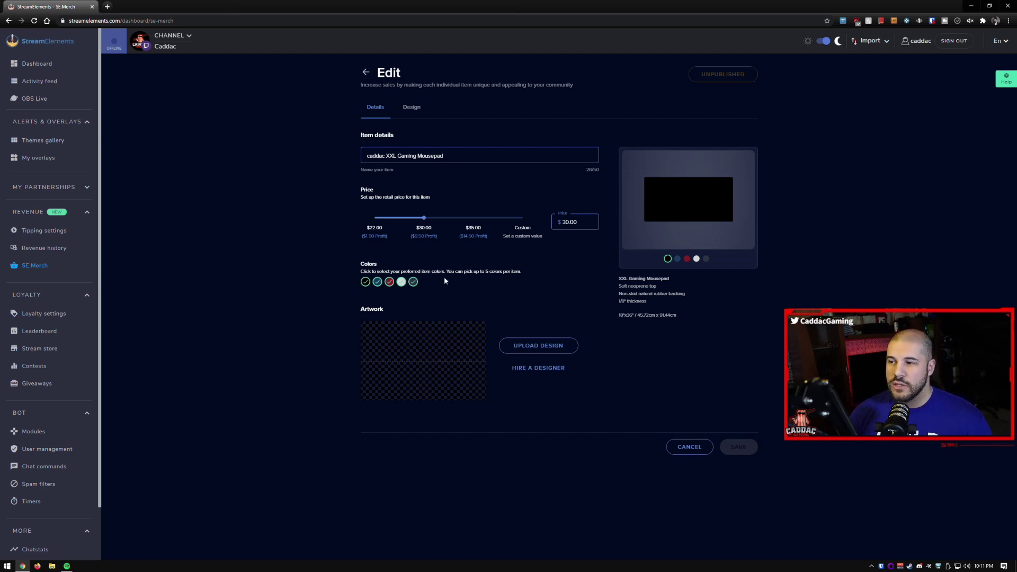
Discard the new mousepad and start a new T-shirt item instead, priced at $25.00.
left_click(677, 445)
scroll(618, 404, "down", 5)
left_click(556, 490)
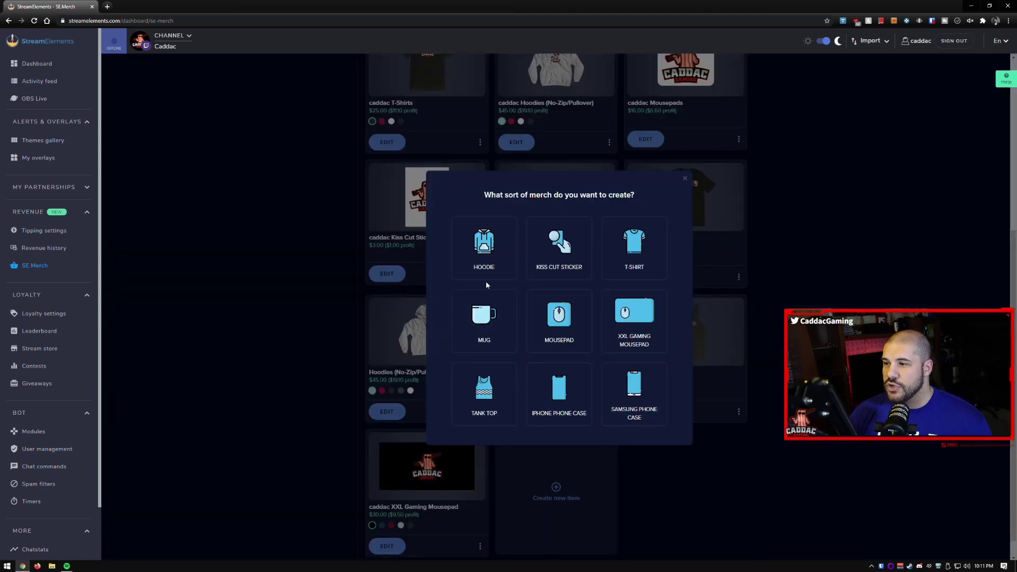
left_click(646, 252)
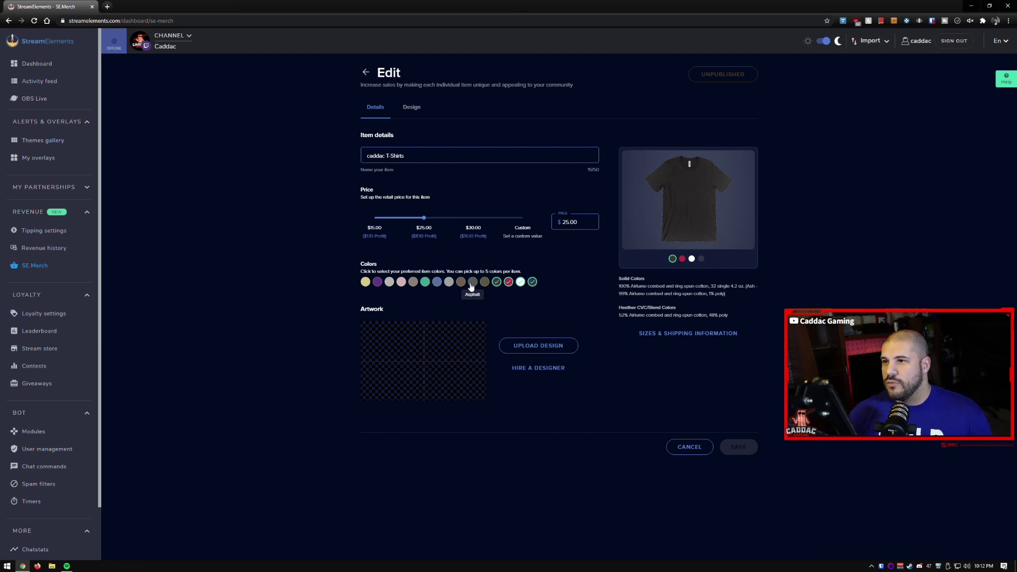
Discard the T-shirt item and open the existing caddac XXL Gaming Mousepad for editing.
left_click(684, 447)
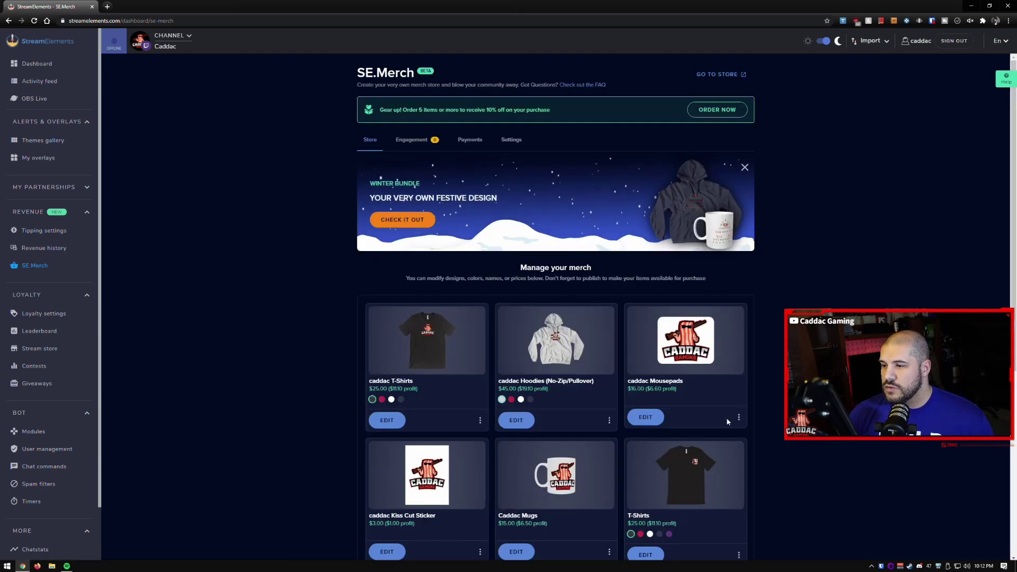
scroll(726, 417, "down", 4)
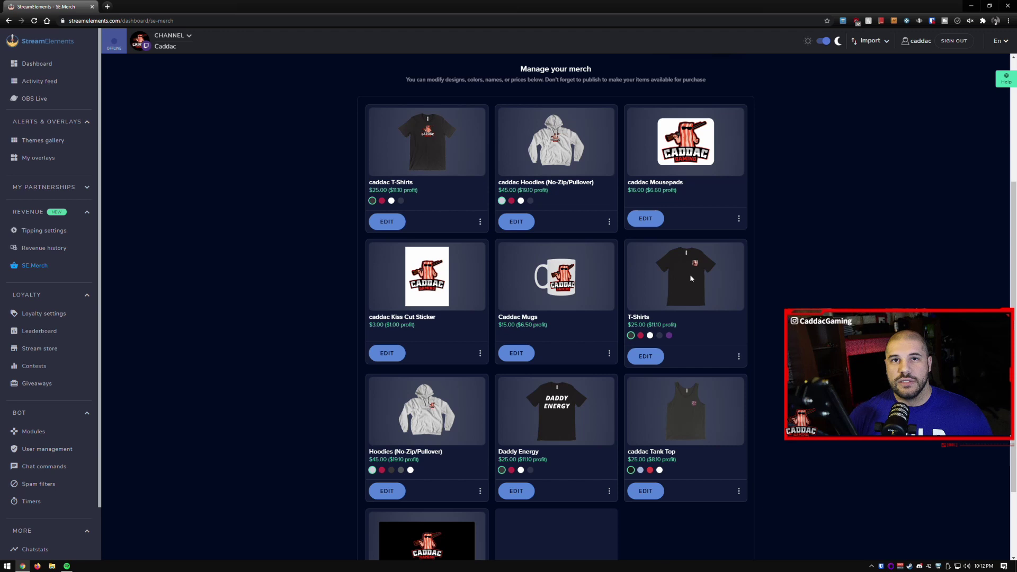
scroll(780, 249, "down", 2)
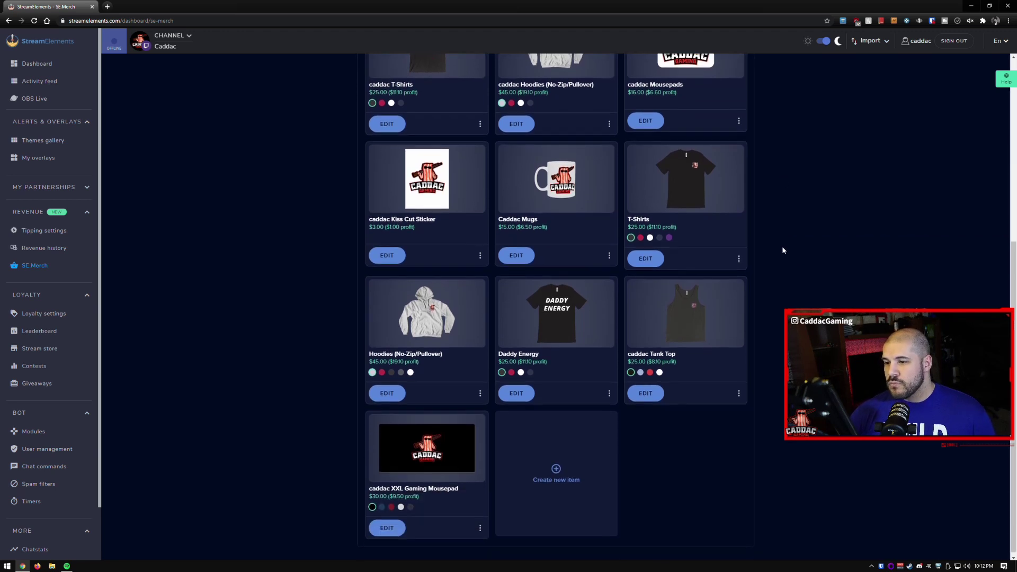
left_click(387, 528)
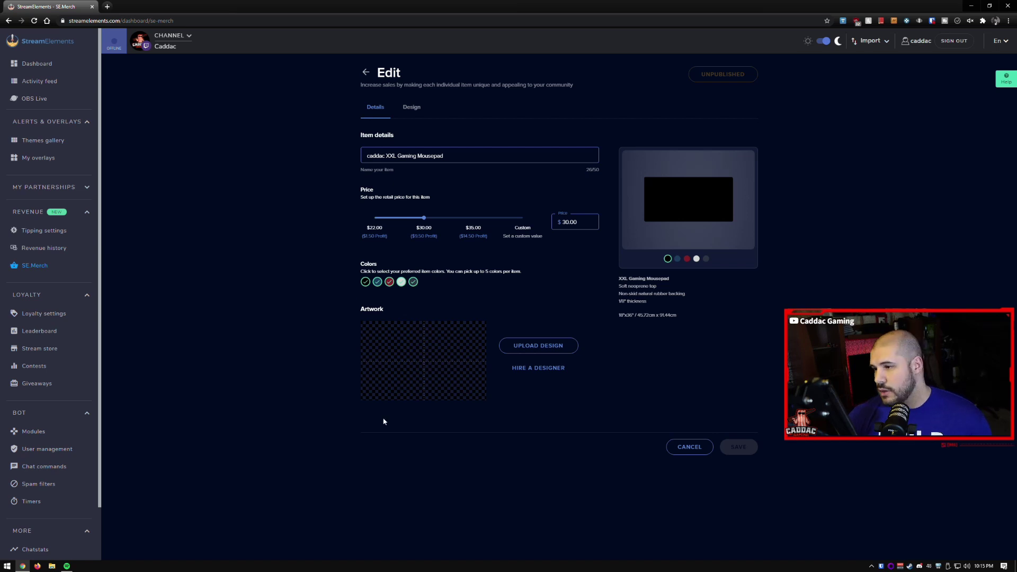
Load Untitled-2.png from the Emotes-bages folder as the mousepad artwork.
left_click(570, 347)
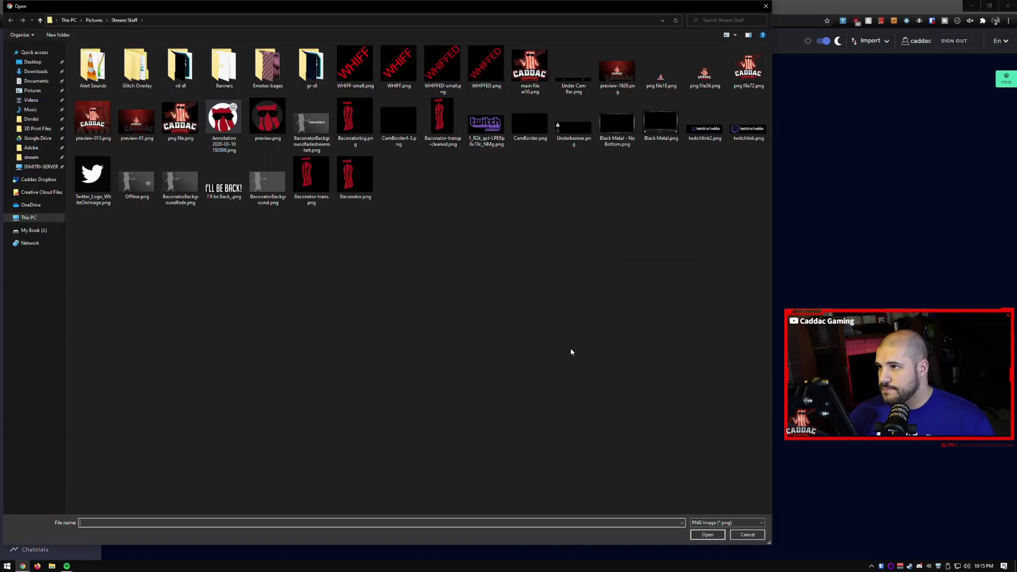
double_click(268, 66)
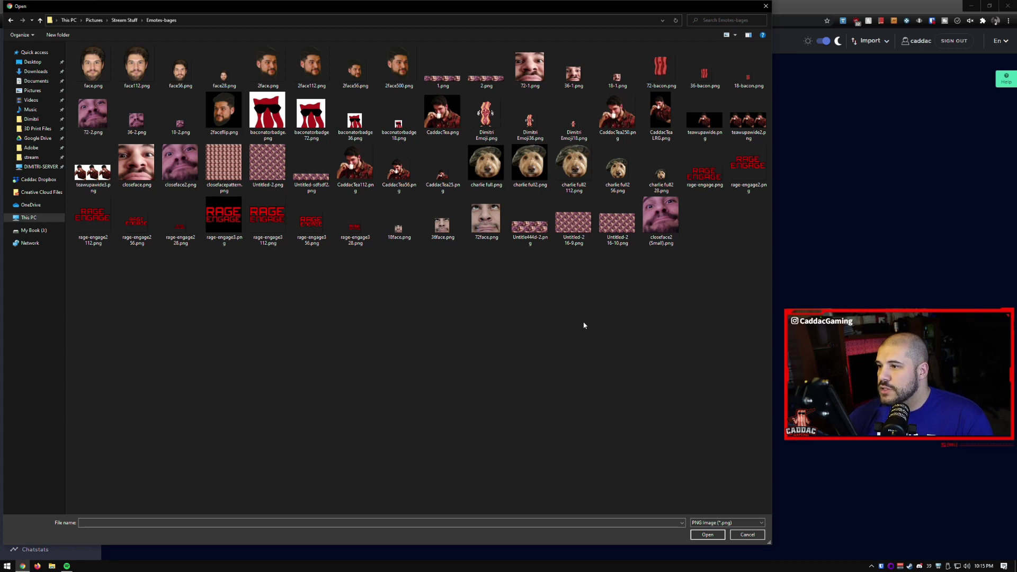
left_click(266, 172)
left_click(707, 535)
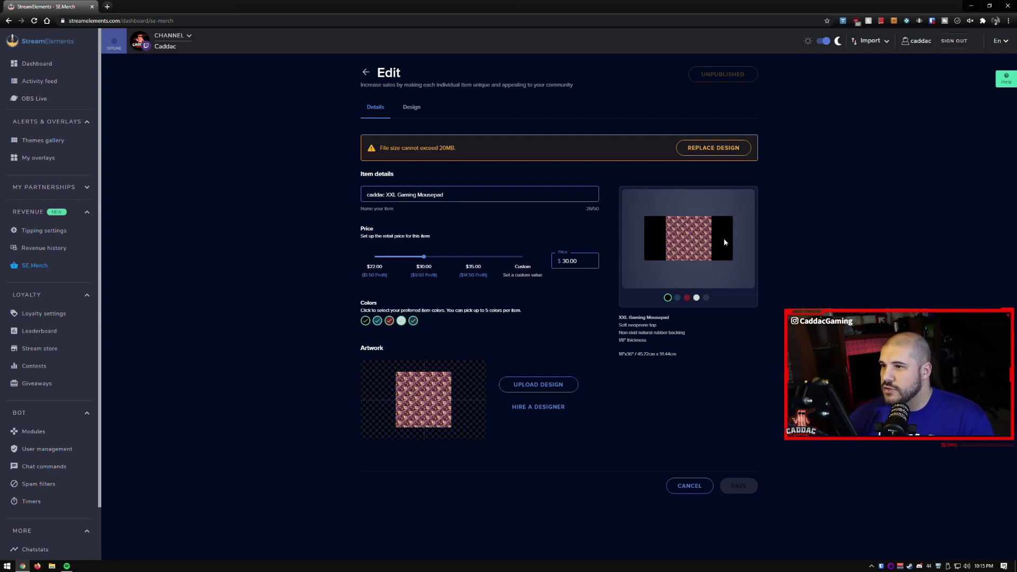
Enlarge the Untitled-2.png pattern from both corners to cover the full mousepad print area.
left_click(411, 107)
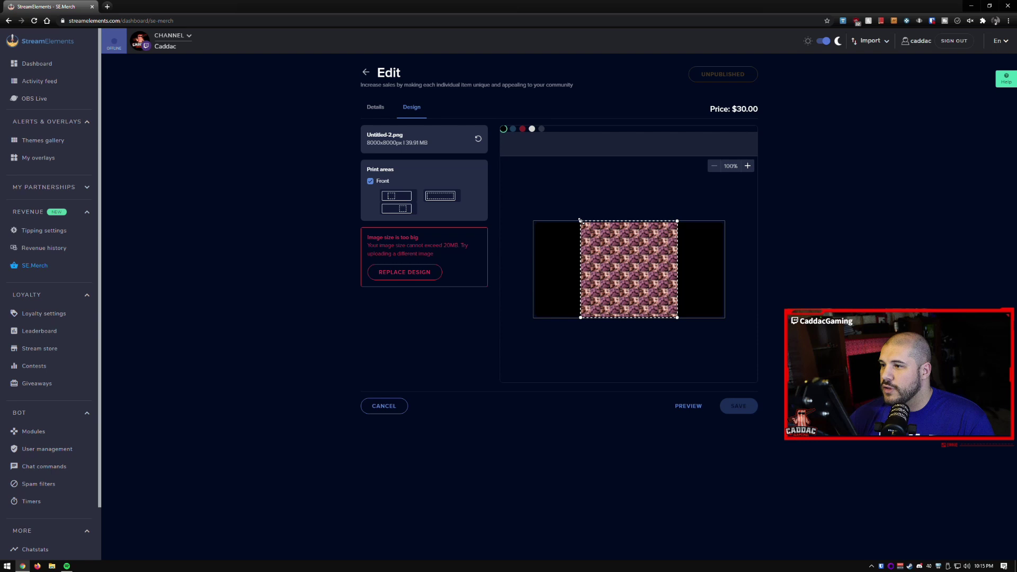
left_click_drag(580, 221, 532, 173)
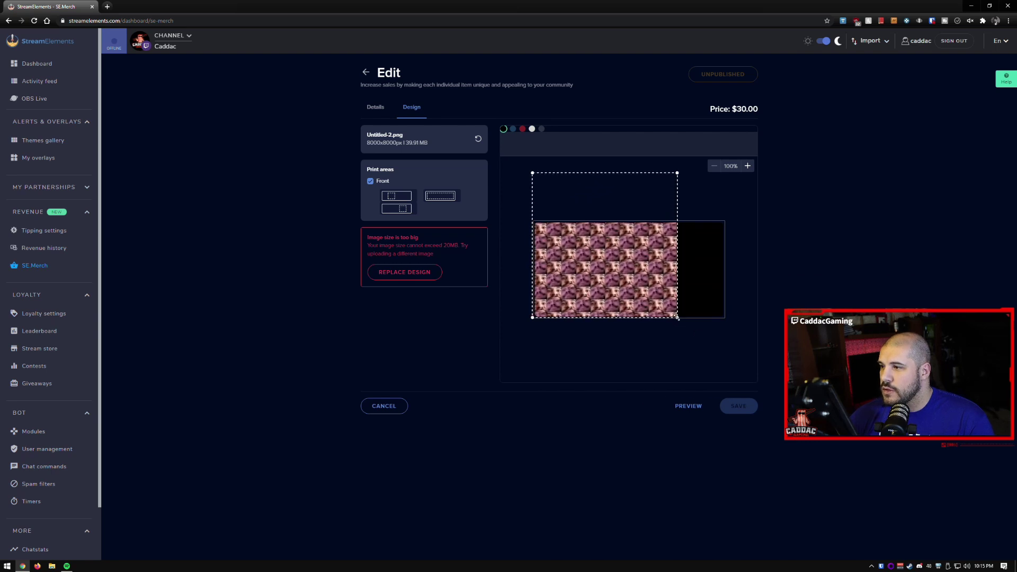
left_click_drag(676, 316, 744, 351)
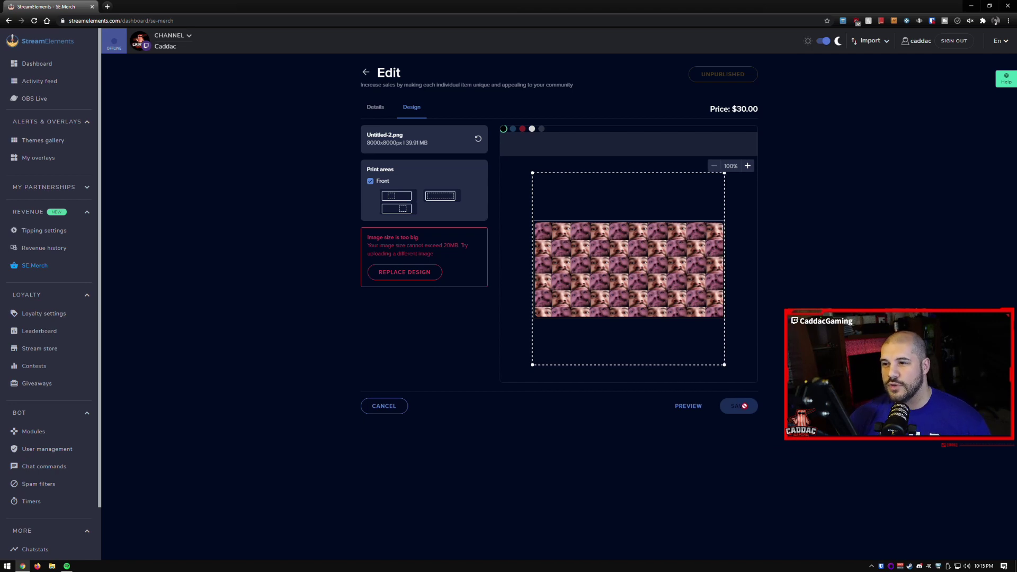
Replace the artwork with CaddacTea.png and scale it up slightly on the mousepad.
left_click(422, 275)
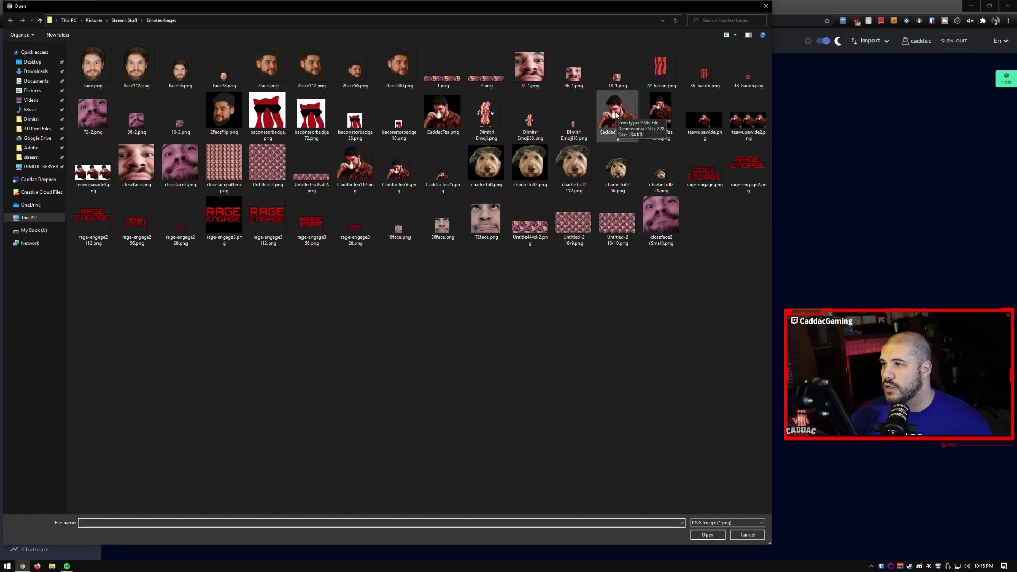
left_click(616, 116)
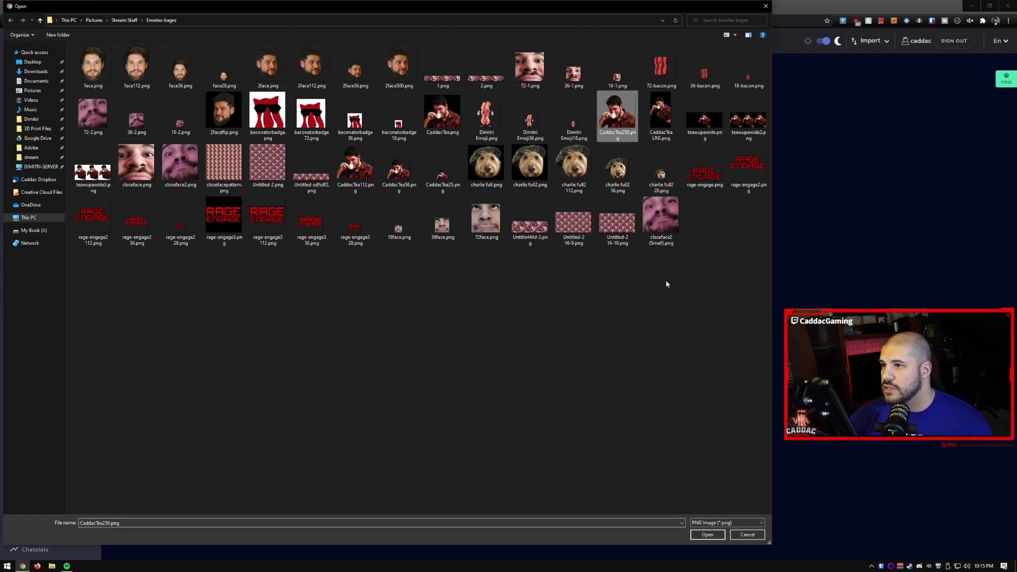
left_click(442, 114)
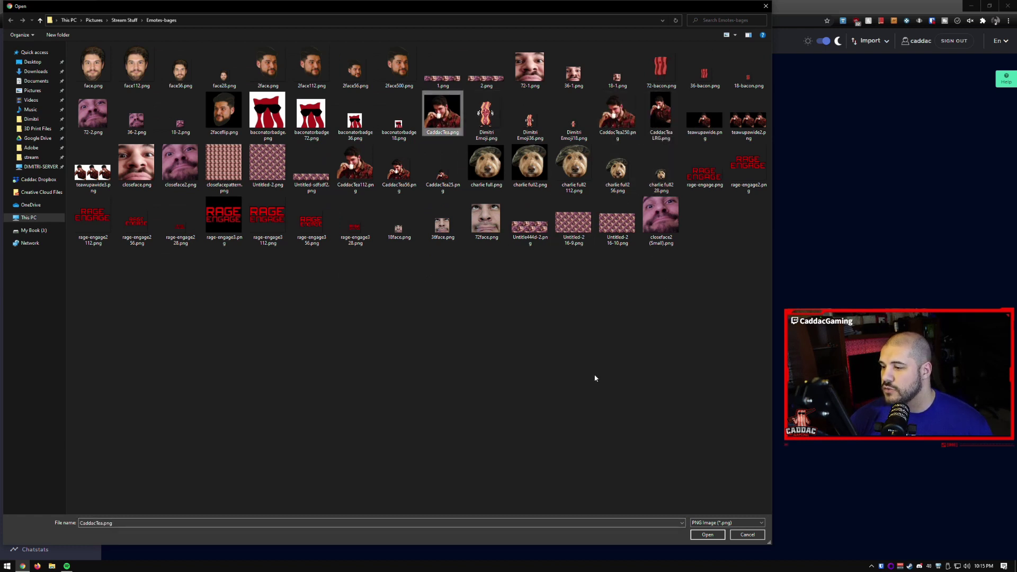
left_click(708, 535)
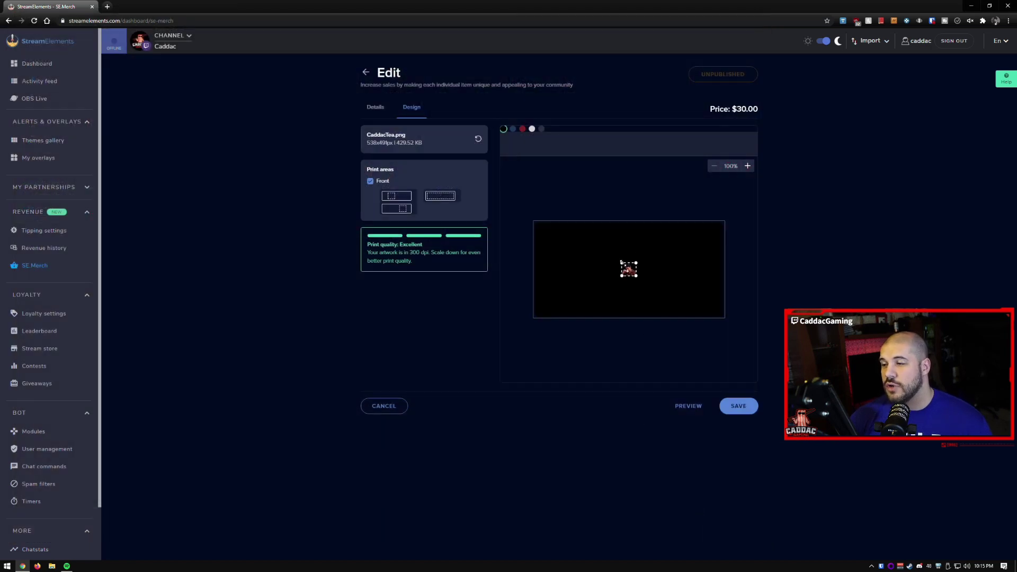
left_click_drag(621, 261, 591, 235)
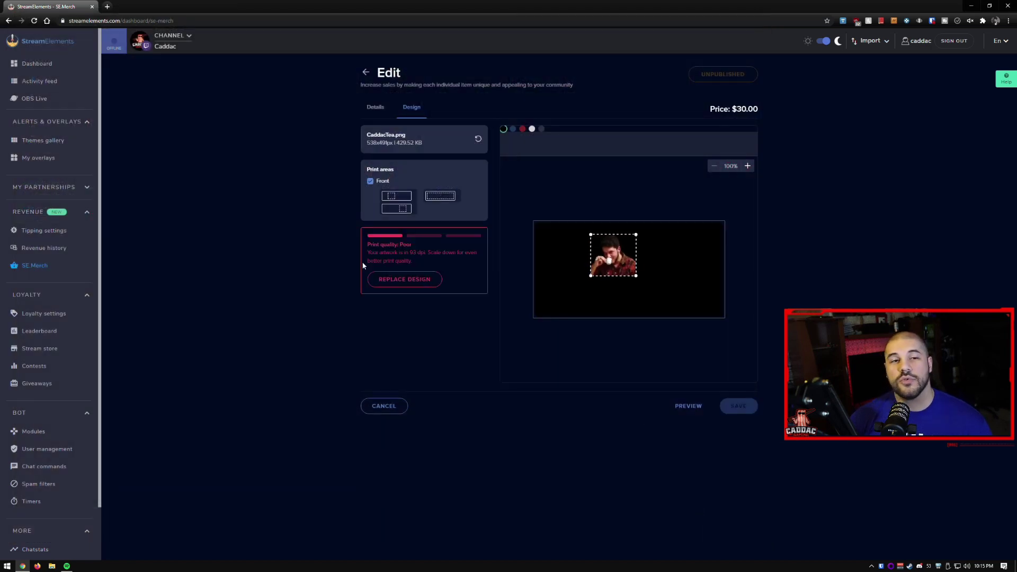
Replace the photo with the CADDAC GAMING logo from Stream Stuff's png file.png.
left_click(414, 281)
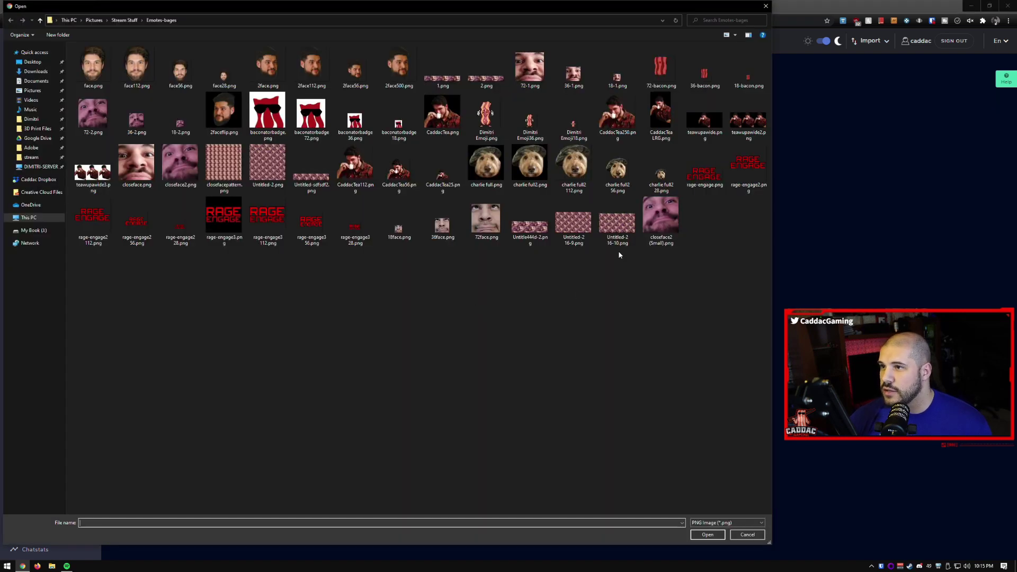
left_click(126, 21)
left_click(180, 121)
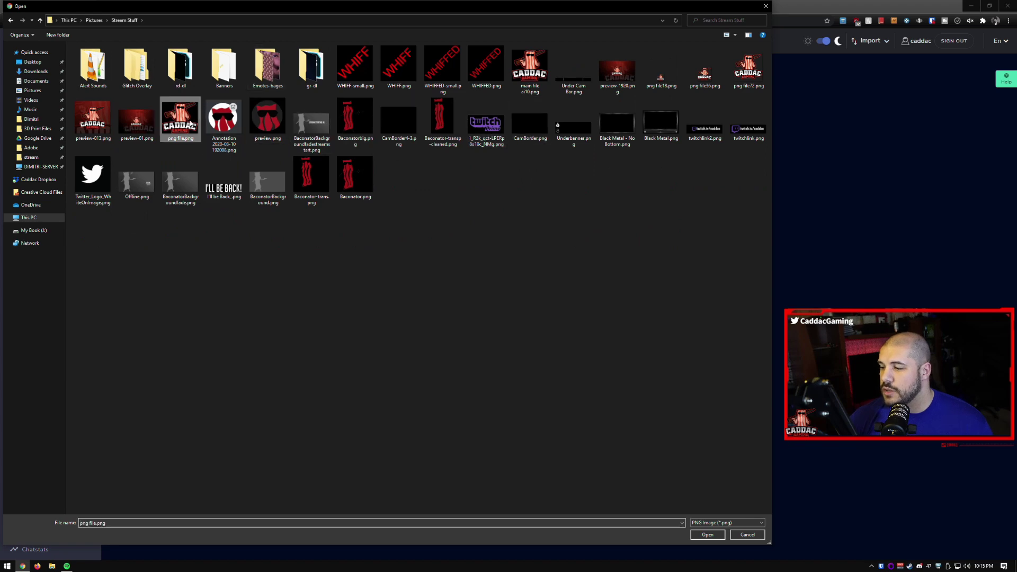
left_click(706, 534)
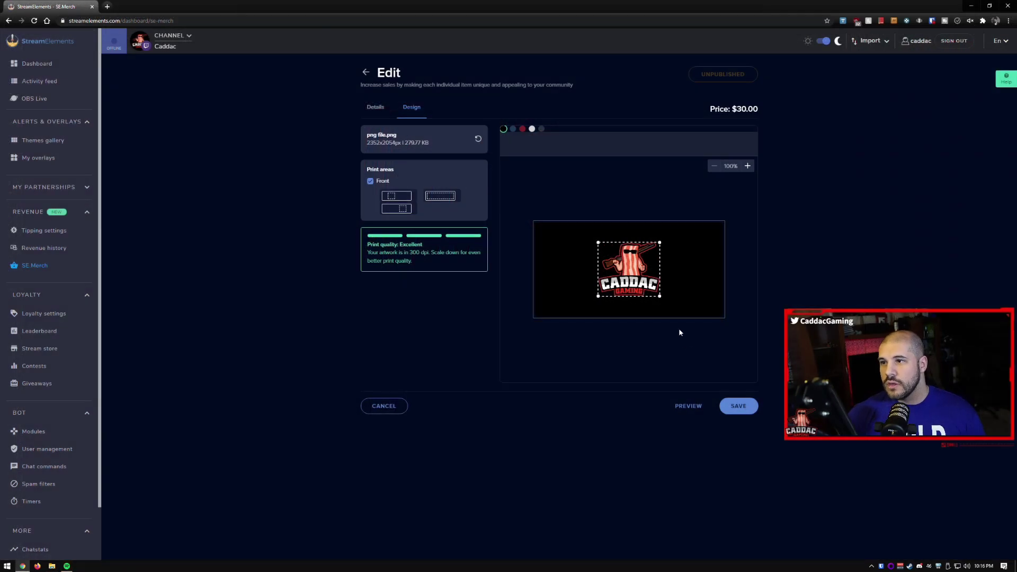
mouse_move(636, 259)
left_mouse_down()
mouse_move(568, 246)
mouse_move(627, 252)
mouse_move(610, 254)
mouse_move(625, 267)
left_mouse_up()
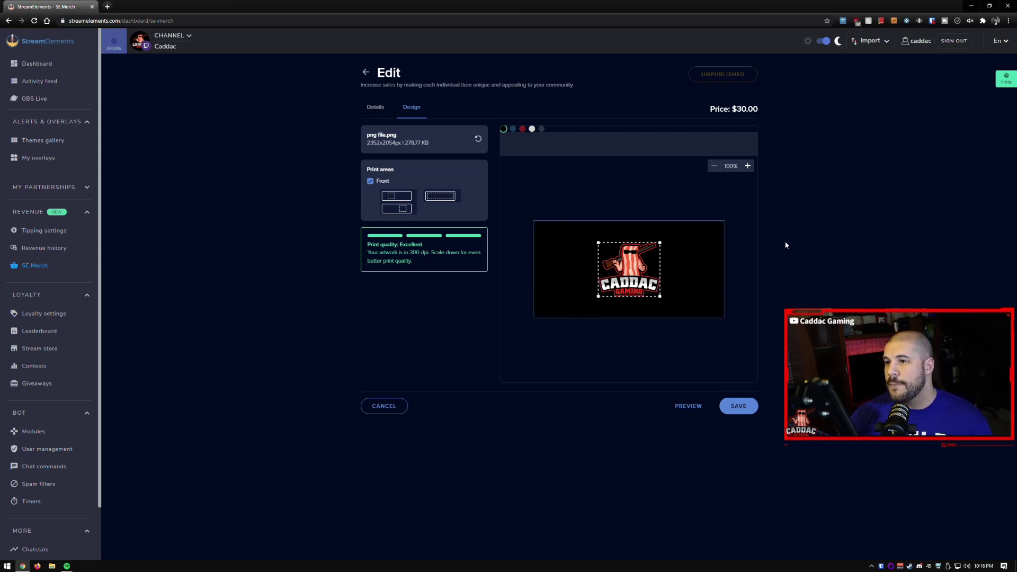
left_click(410, 201)
left_click(404, 209)
left_click(440, 196)
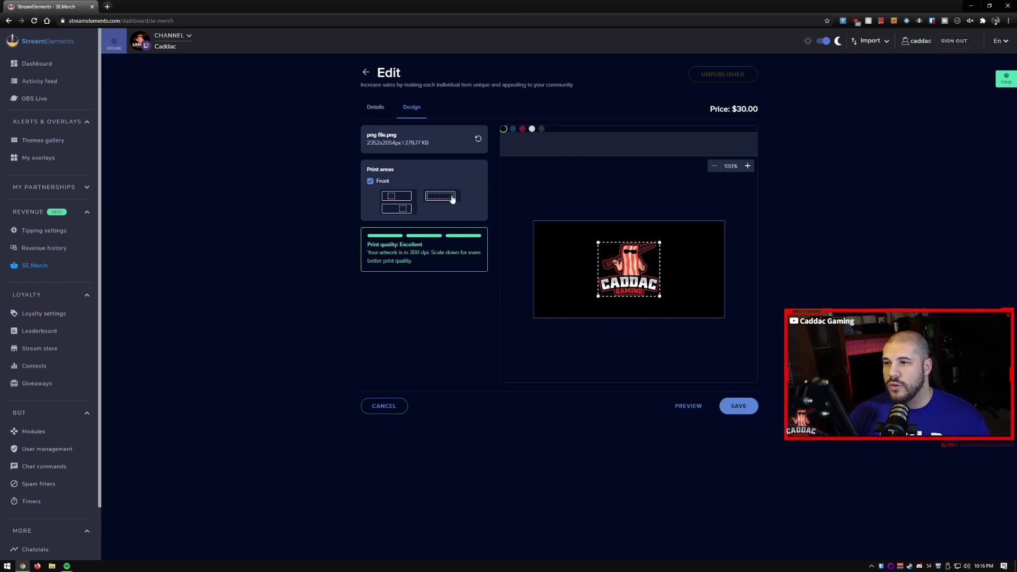
left_click(392, 199)
left_click(396, 200)
Centre the CADDAC logo in the mousepad print area.
left_click(396, 199)
left_click(440, 196)
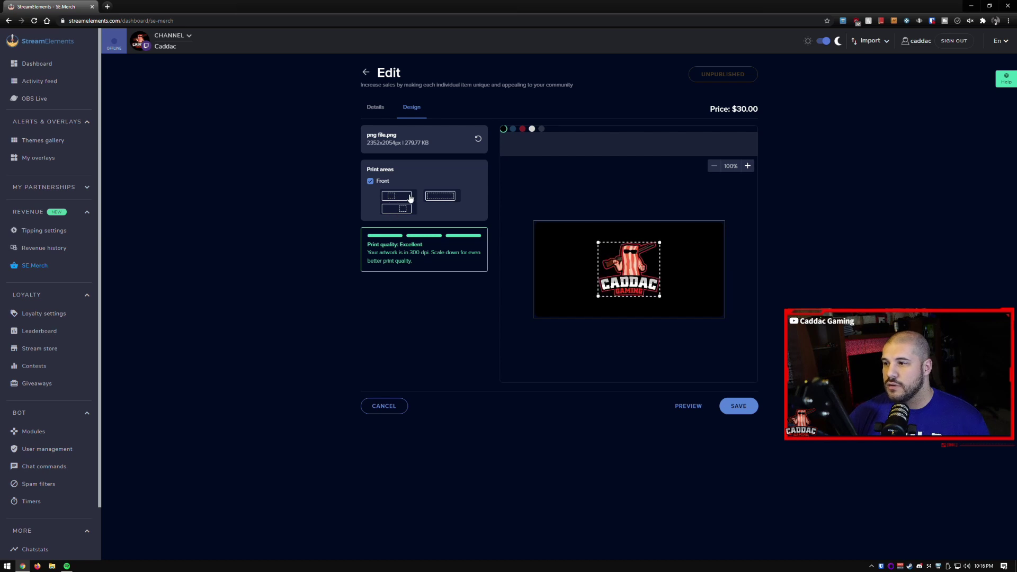
left_click(409, 197)
left_click(402, 208)
left_click(434, 197)
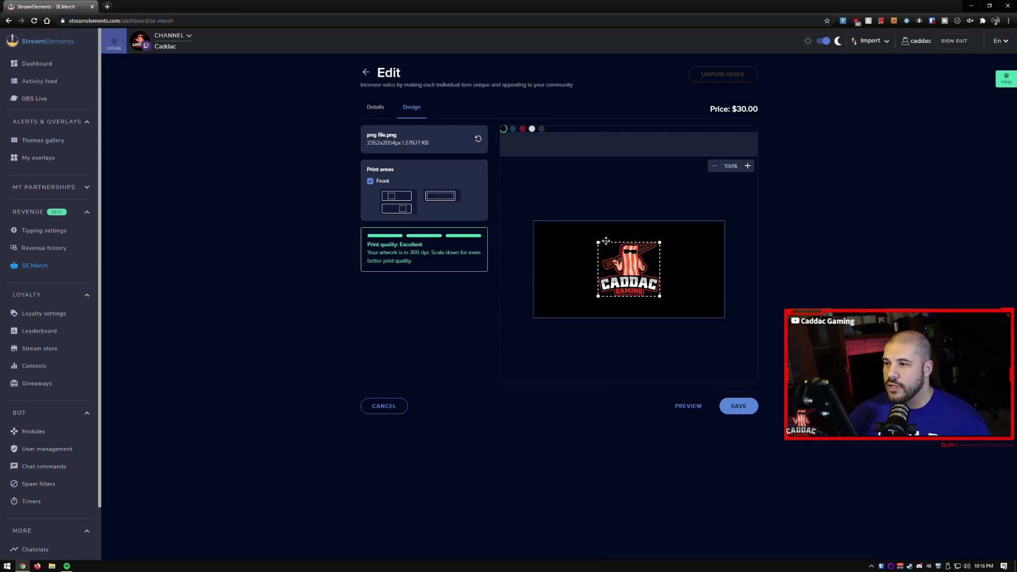
Shrink the logo slightly for Excellent 348 dpi print quality, then deselect it.
left_click_drag(573, 222, 571, 219)
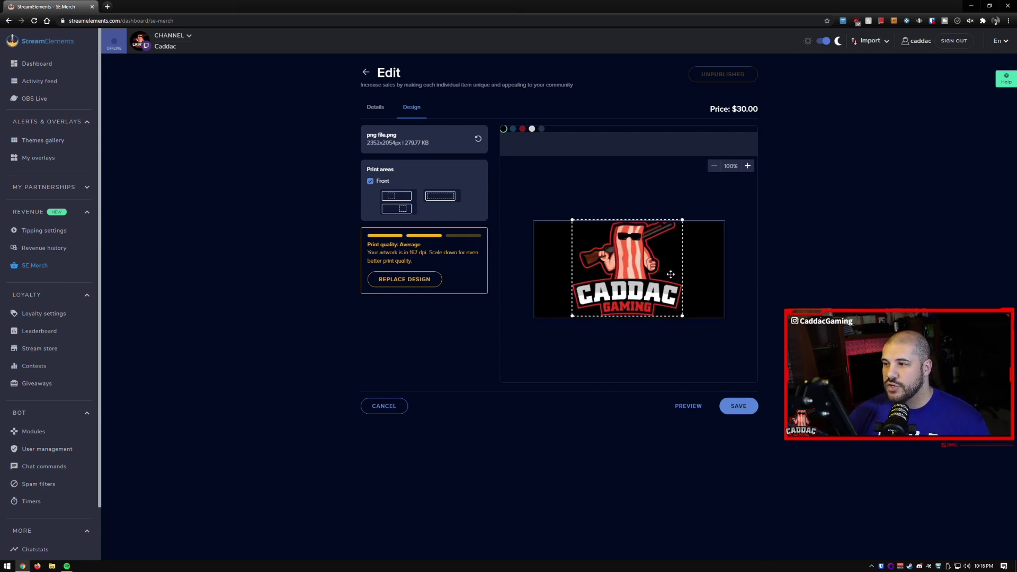
left_click_drag(670, 274, 673, 276)
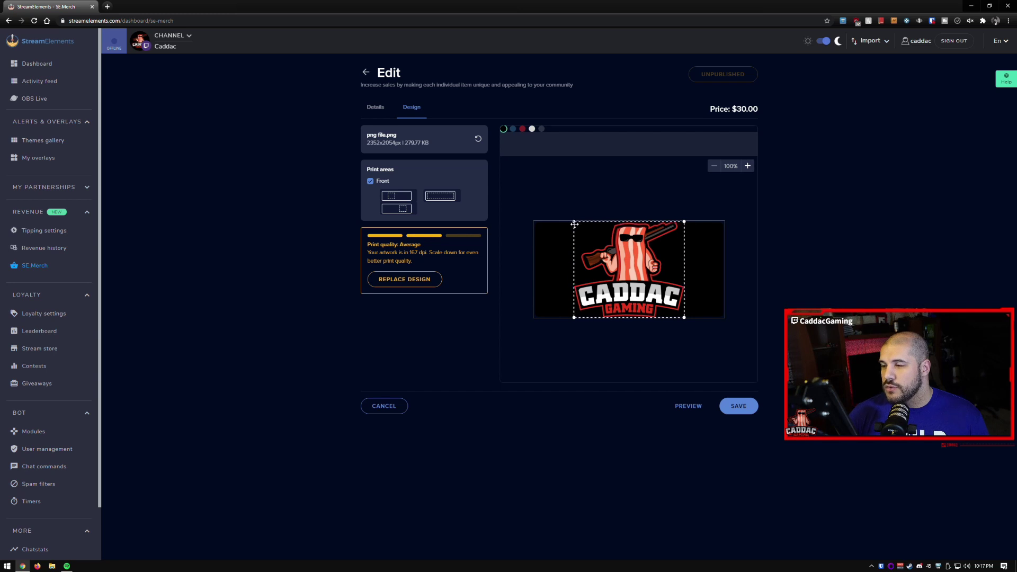
left_click_drag(574, 223, 609, 253)
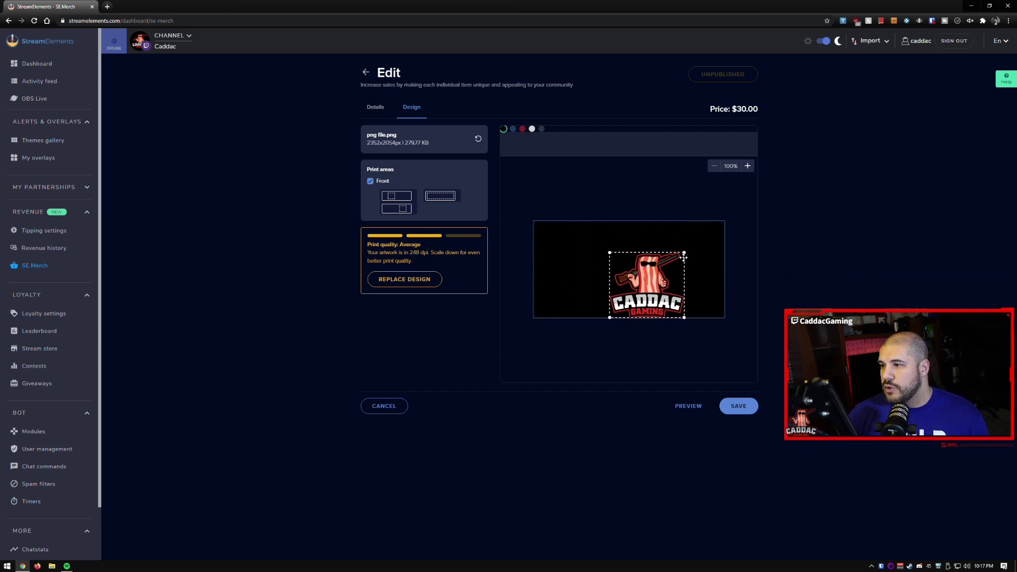
left_click_drag(684, 257, 638, 269)
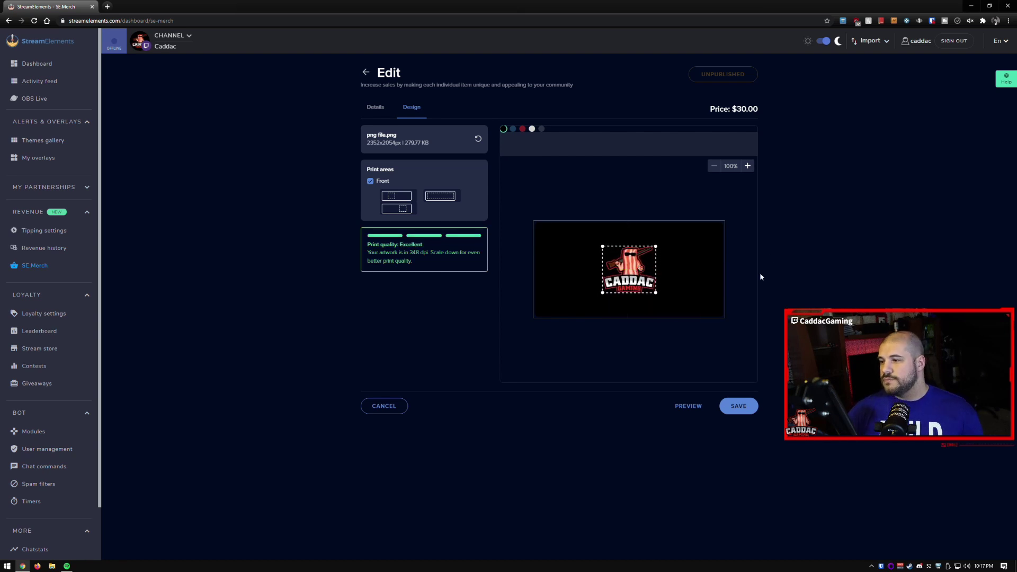
left_click(597, 442)
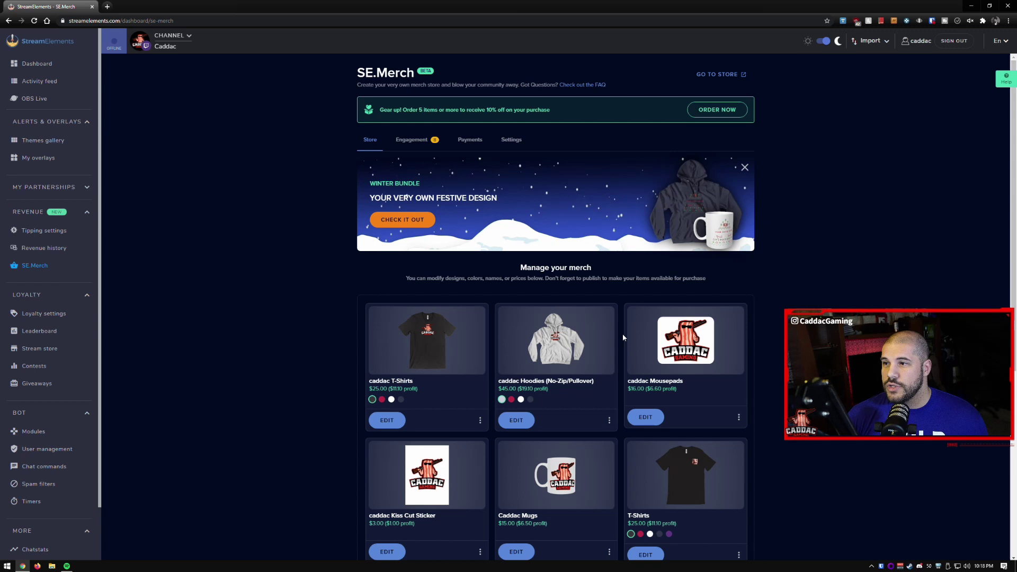
Bring up the seasonal merch promotions and view the Winter Bundle preview enlarged.
left_click(422, 146)
scroll(782, 201, "down", 2)
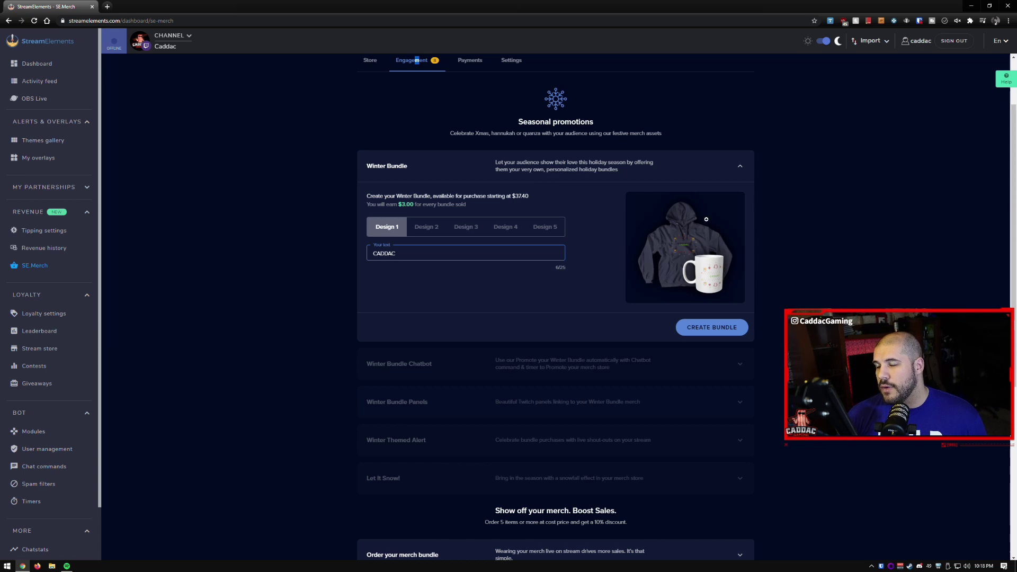
left_click(707, 260)
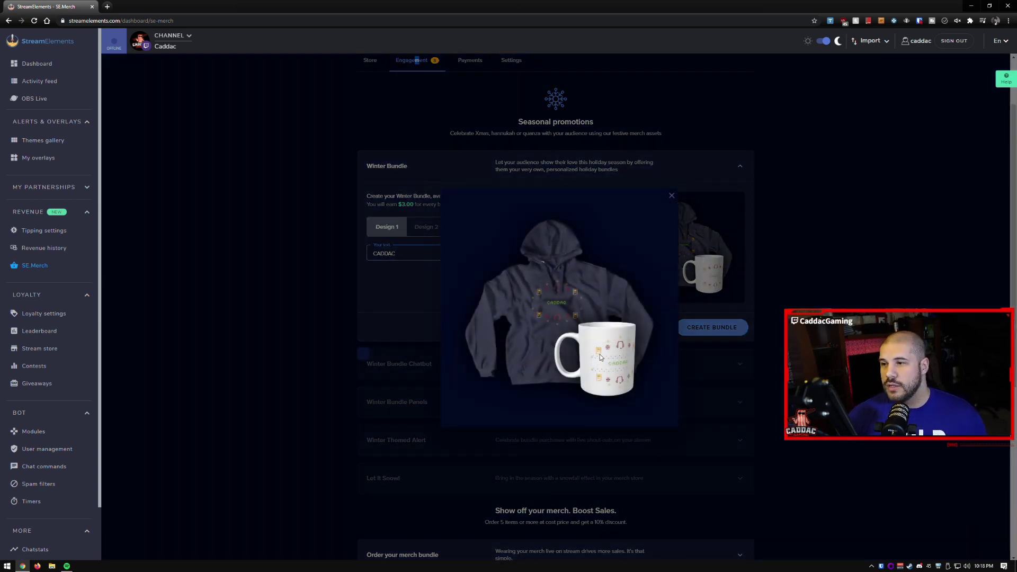
left_click(671, 195)
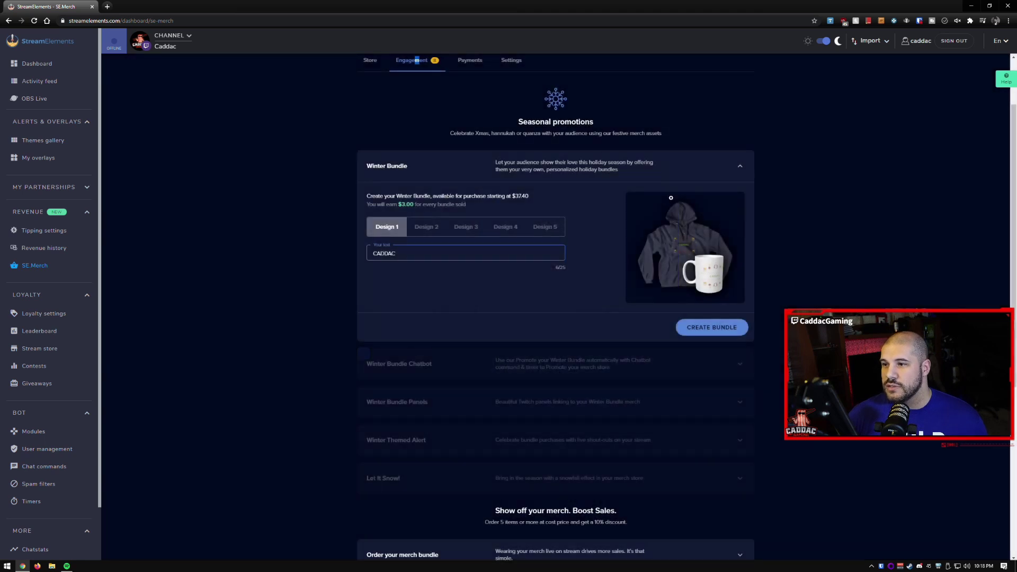
Switch the Winter Bundle to Design 3 and check its enlarged preview.
left_click(695, 231)
left_click(671, 196)
left_click(426, 226)
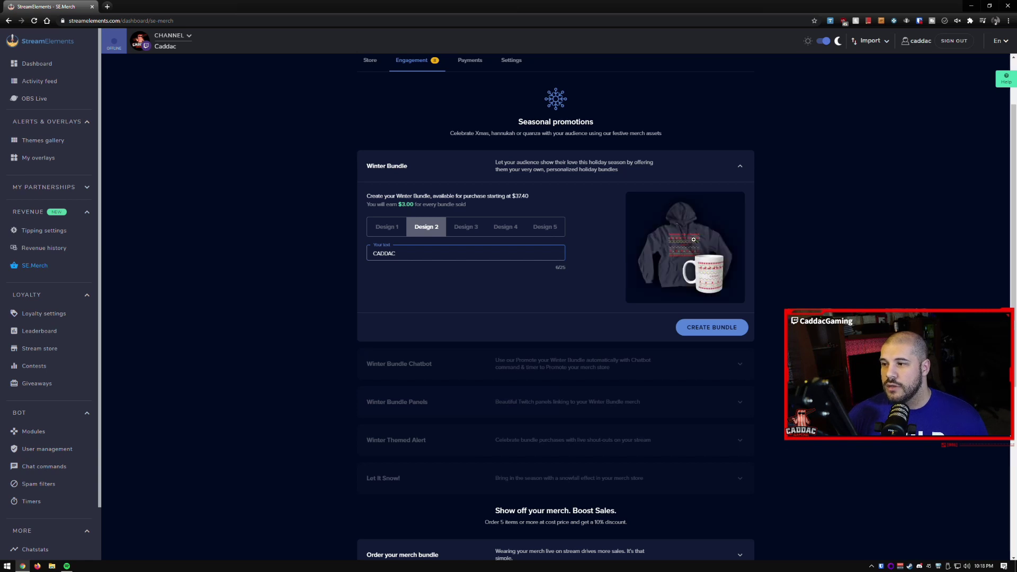
left_click(693, 239)
left_click(638, 295)
left_click(466, 227)
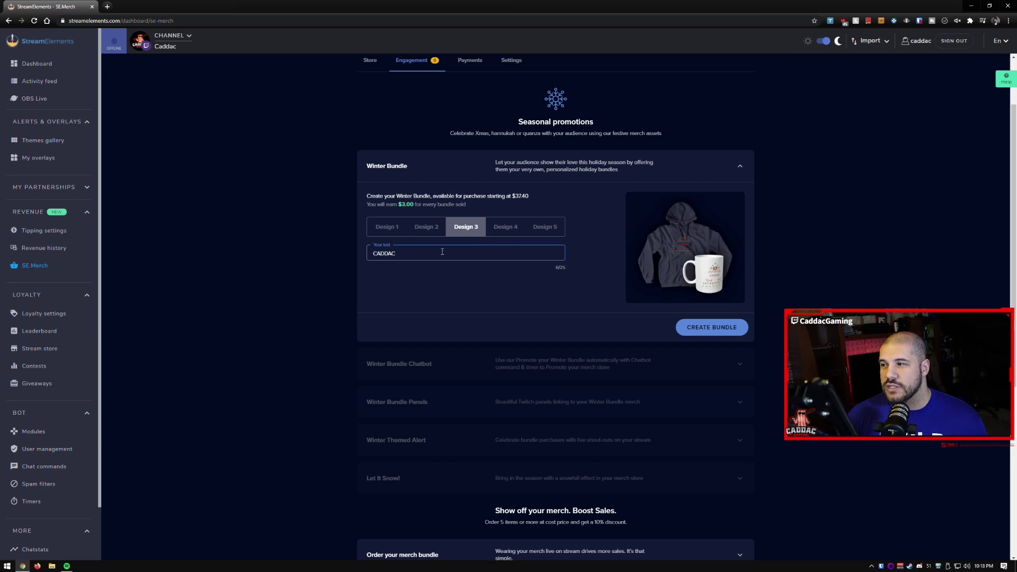
left_click(697, 244)
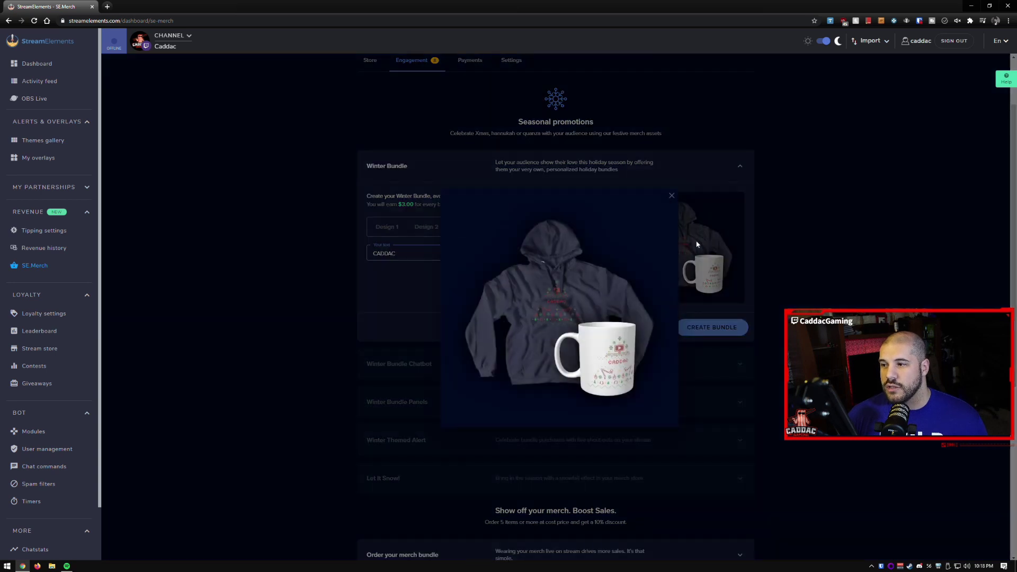
left_click(390, 289)
Replace the CADDAC text with '2020 WAS A BLAST' and review the updated bundle preview.
left_click_drag(398, 254, 334, 244)
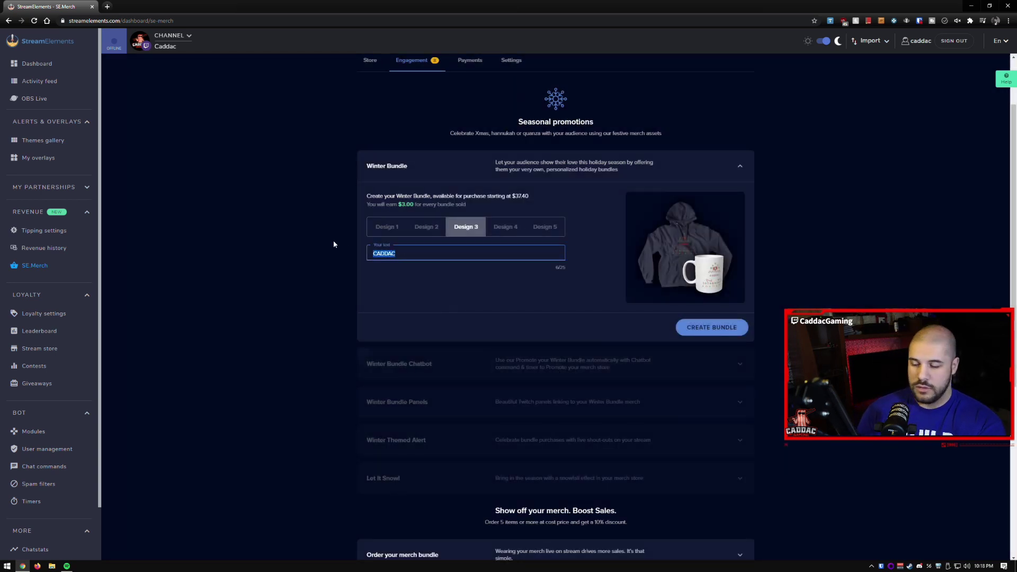
type("2020")
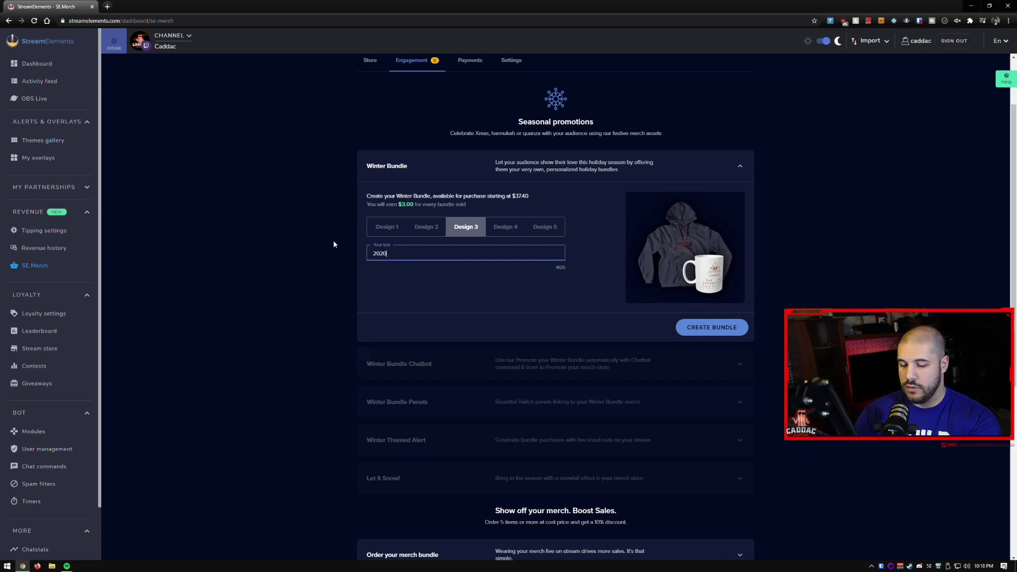
type(" WAS A BLAST")
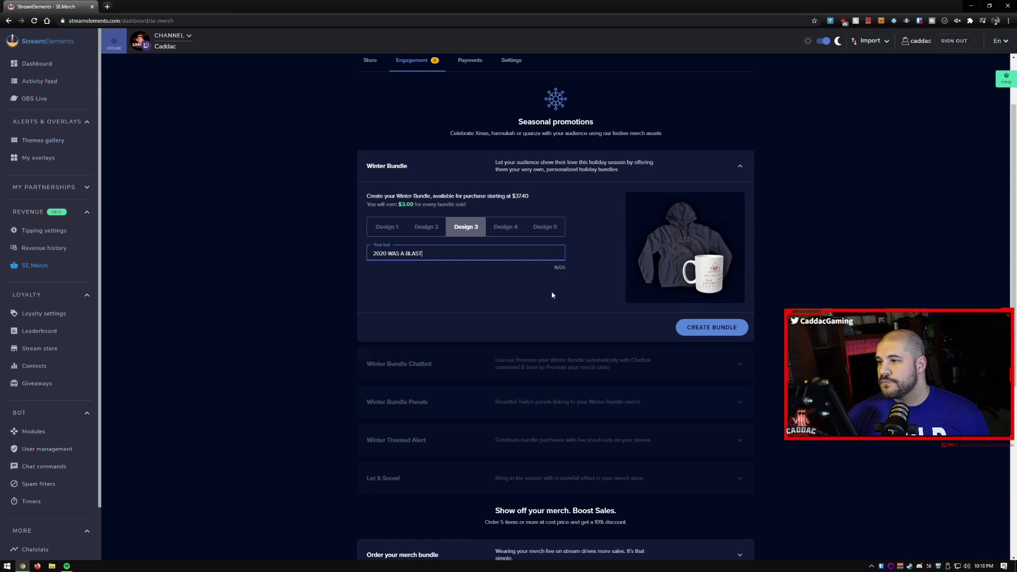
left_click(673, 240)
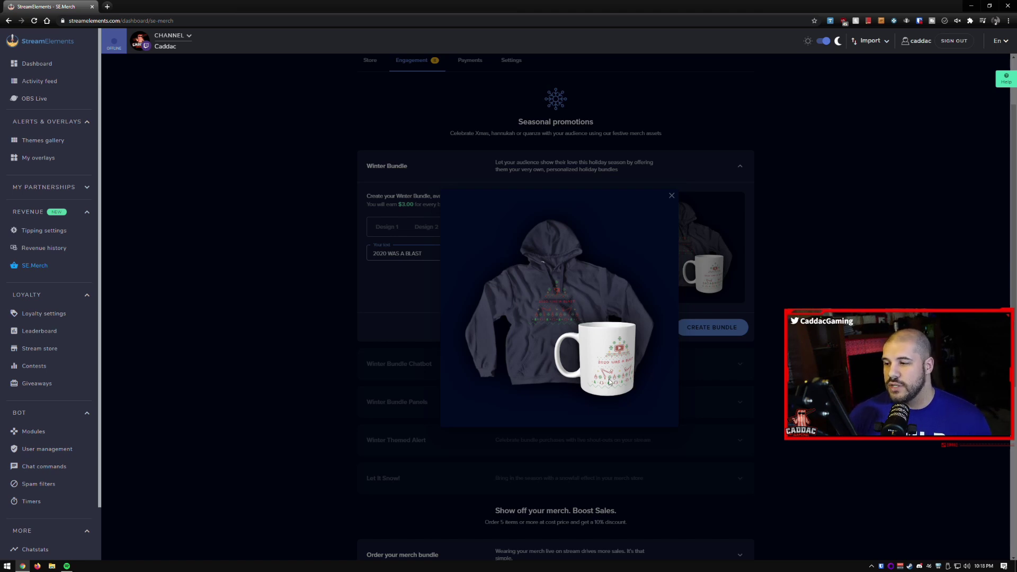
left_click(805, 291)
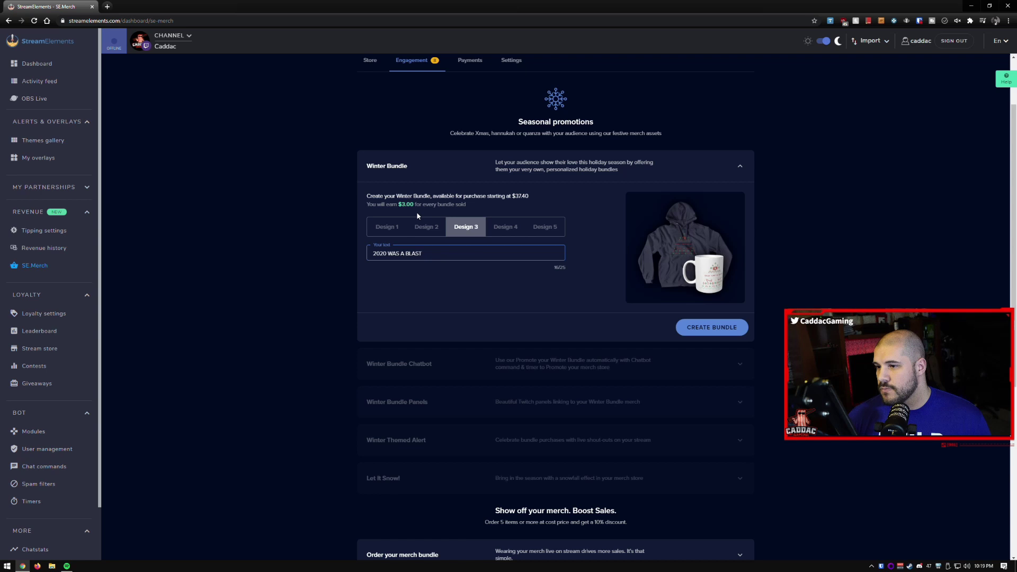
Expand the Merch Panels row to show its colour schemes and thumbnails.
scroll(416, 212, "down", 2)
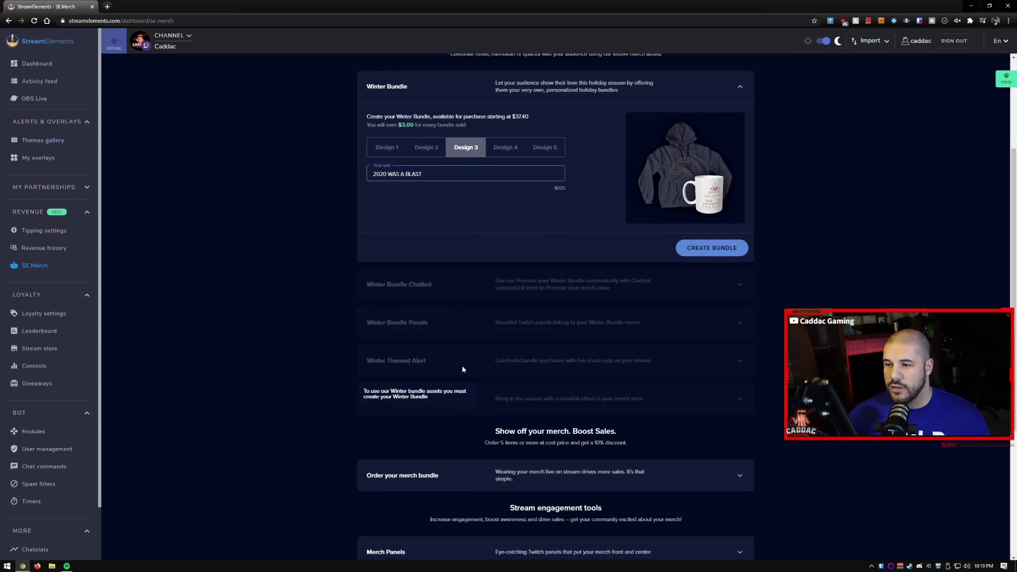
scroll(461, 365, "down", 2)
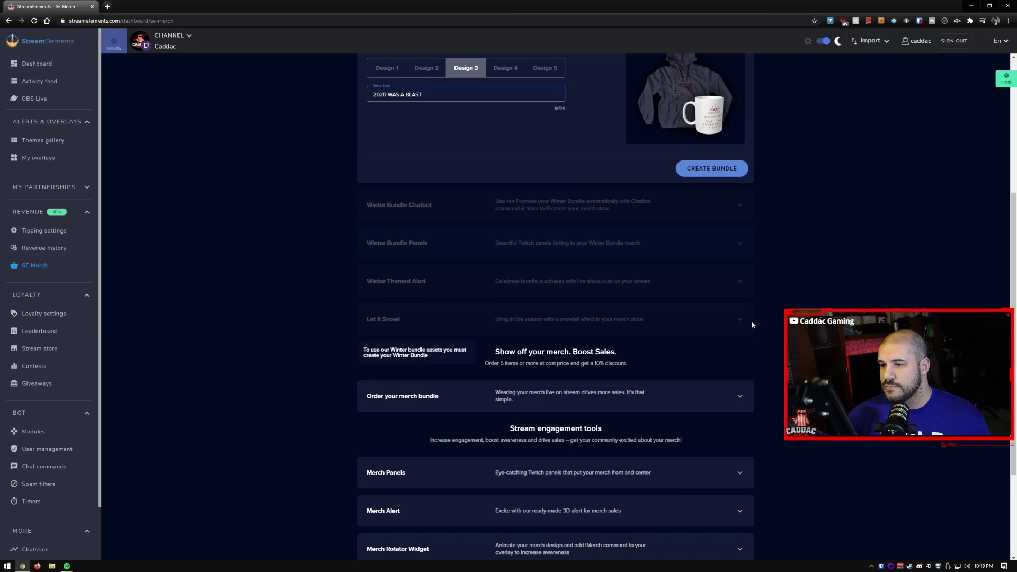
scroll(743, 326, "down", 3)
scroll(674, 136, "up", 7)
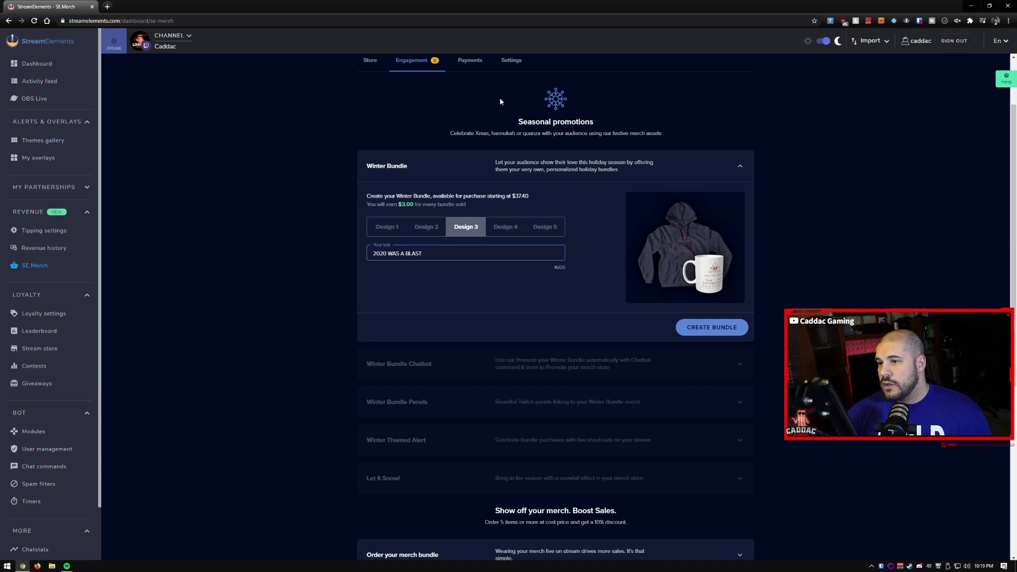
scroll(538, 170, "up", 2)
scroll(538, 170, "down", 4)
scroll(523, 170, "up", 4)
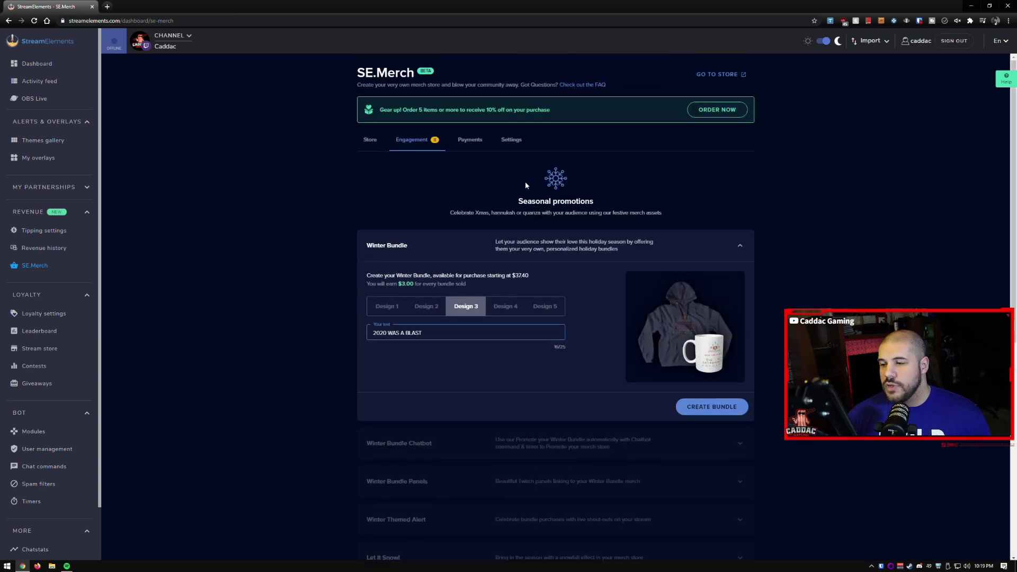
scroll(510, 251, "down", 8)
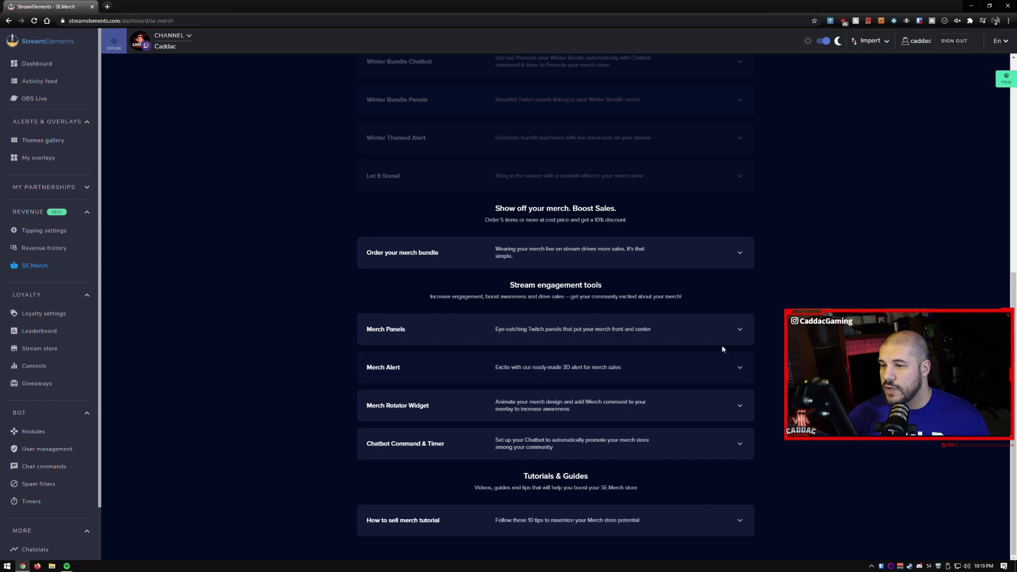
left_click(709, 333)
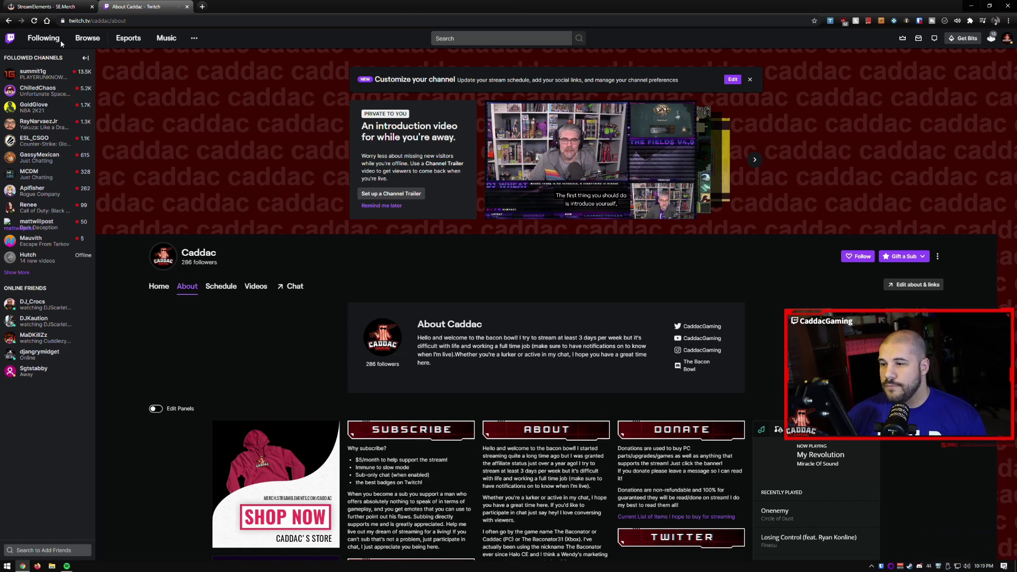
Back on the SE.Merch page, expand the Merch Alert overlay details and scroll down.
left_click(48, 6)
left_click(741, 367)
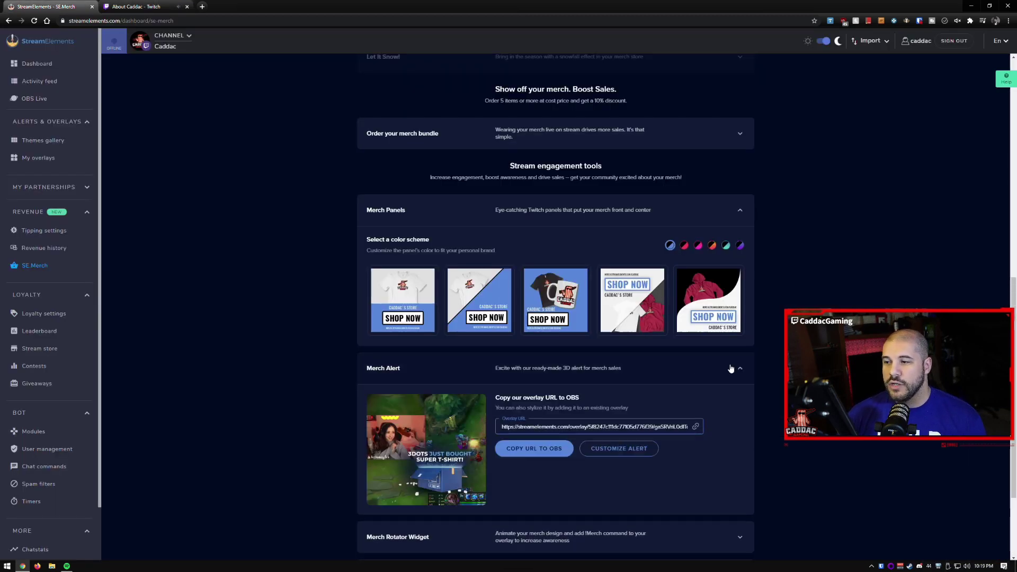
scroll(738, 363, "down", 2)
scroll(752, 329, "down", 1)
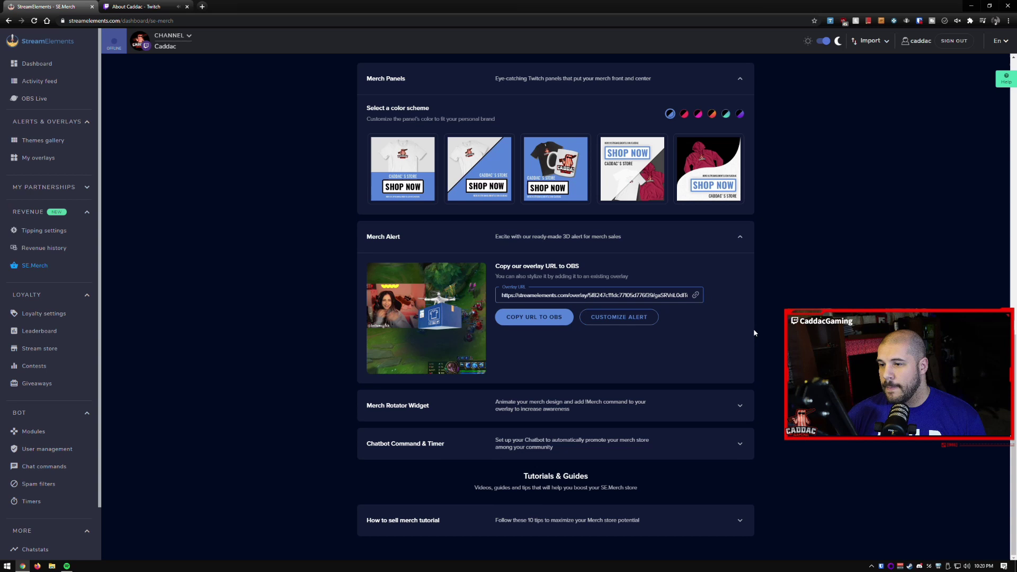
Review and collapse the Merch Rotator Widget details, then expand Chatbot Command & Timer.
left_click(711, 407)
right_click(710, 406)
key("Escape")
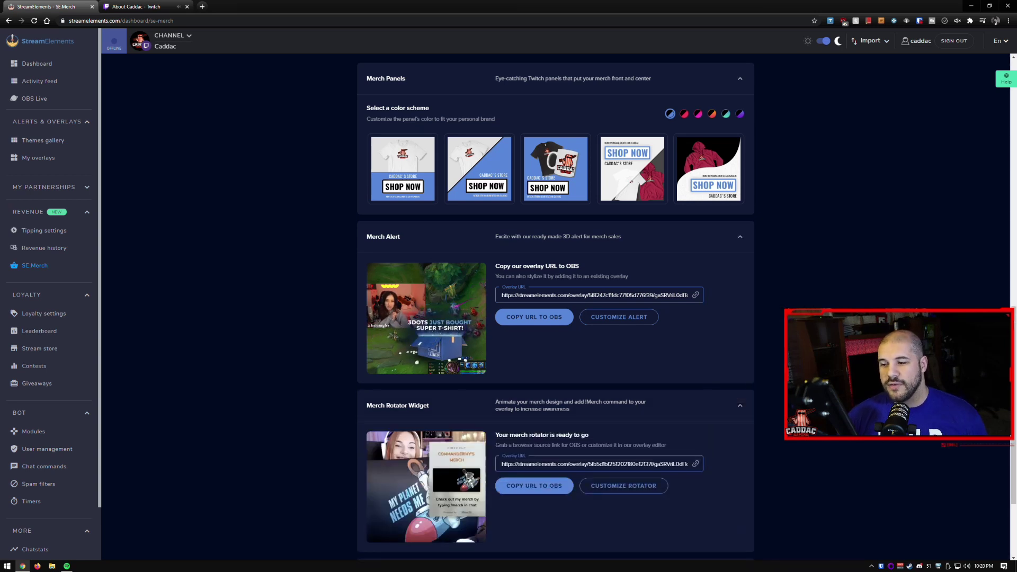
left_click(740, 409)
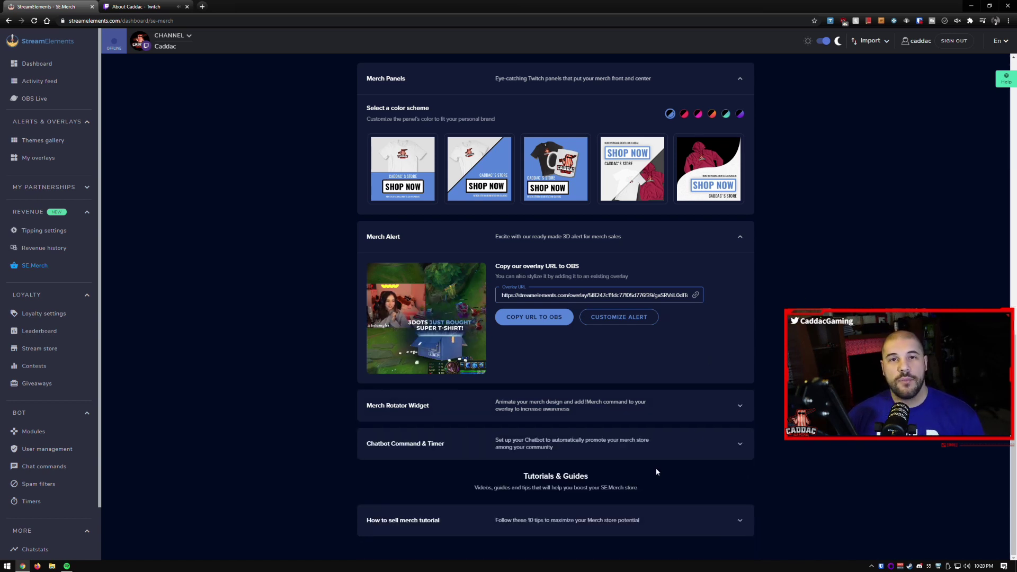
left_click(668, 445)
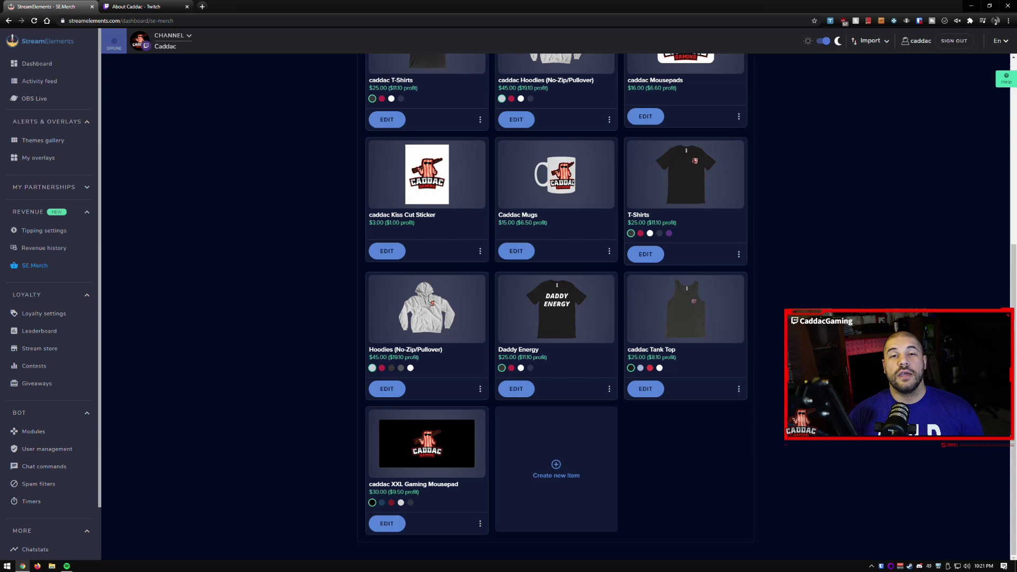
scroll(440, 421, "up", 10)
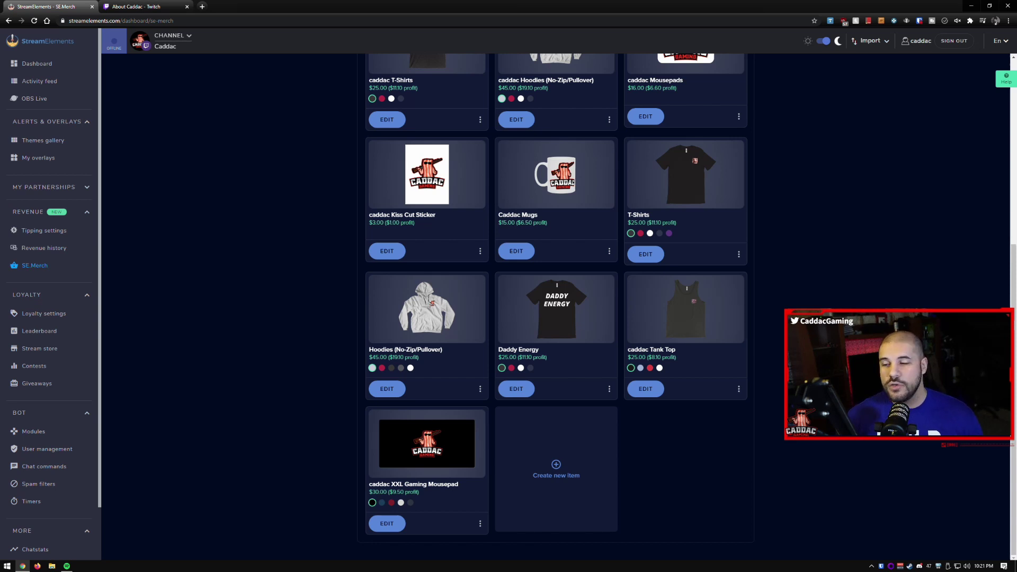
Edit the XXL Gaming Mousepad and lower its custom price to 20.50 for $0.00 profit.
left_click(388, 522)
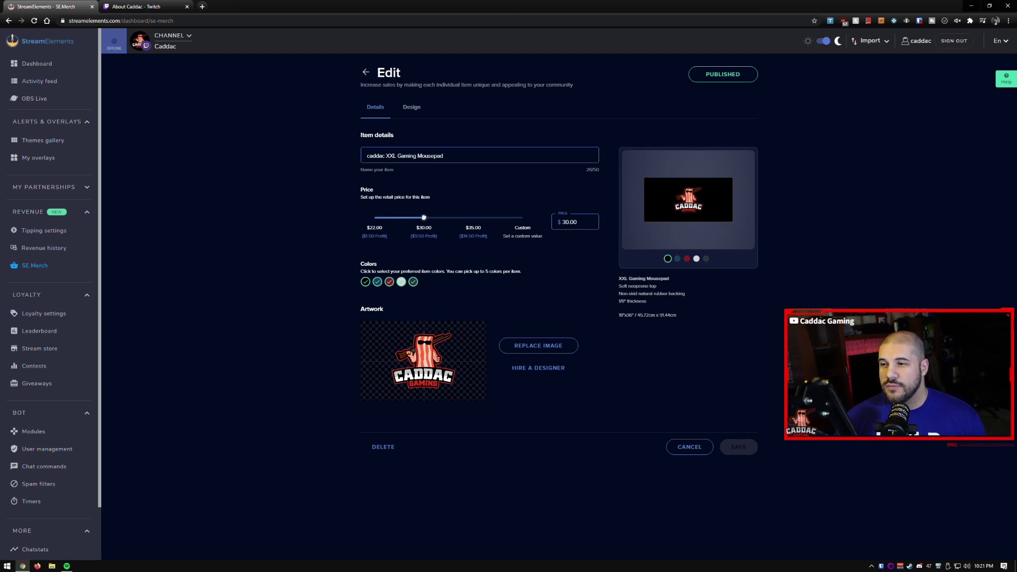
left_click_drag(424, 217, 359, 219)
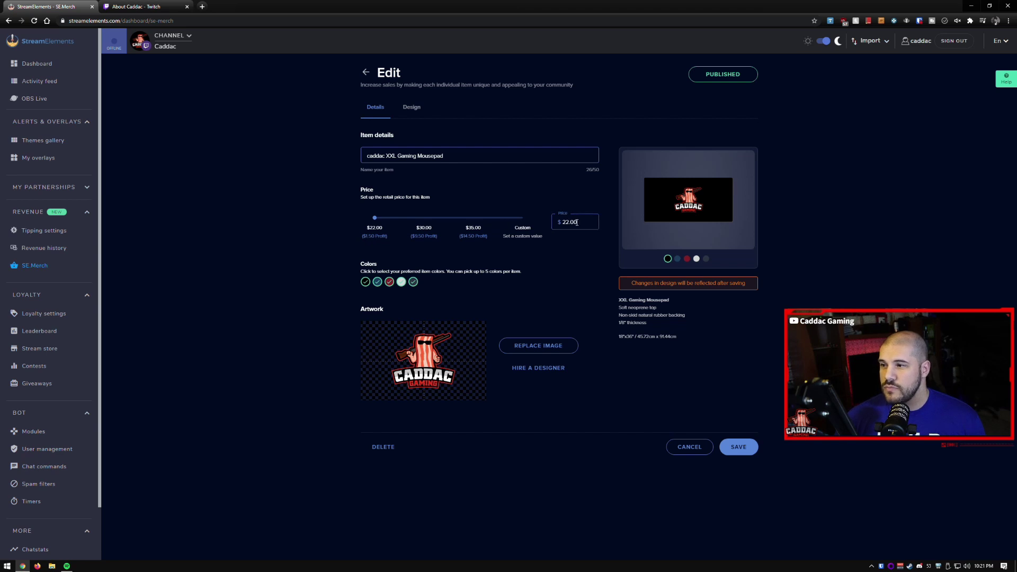
left_click_drag(576, 222, 561, 222)
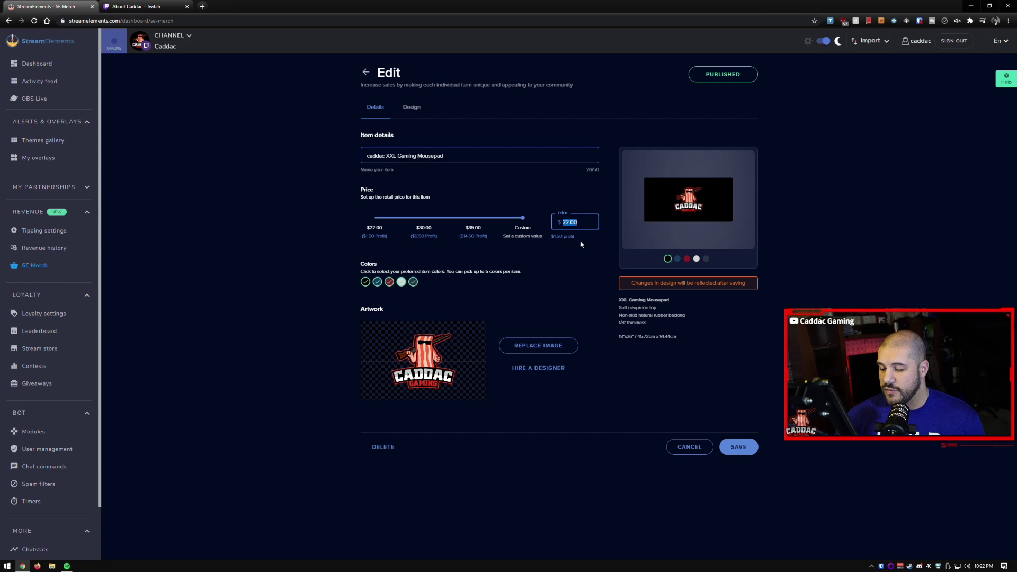
type("20.50")
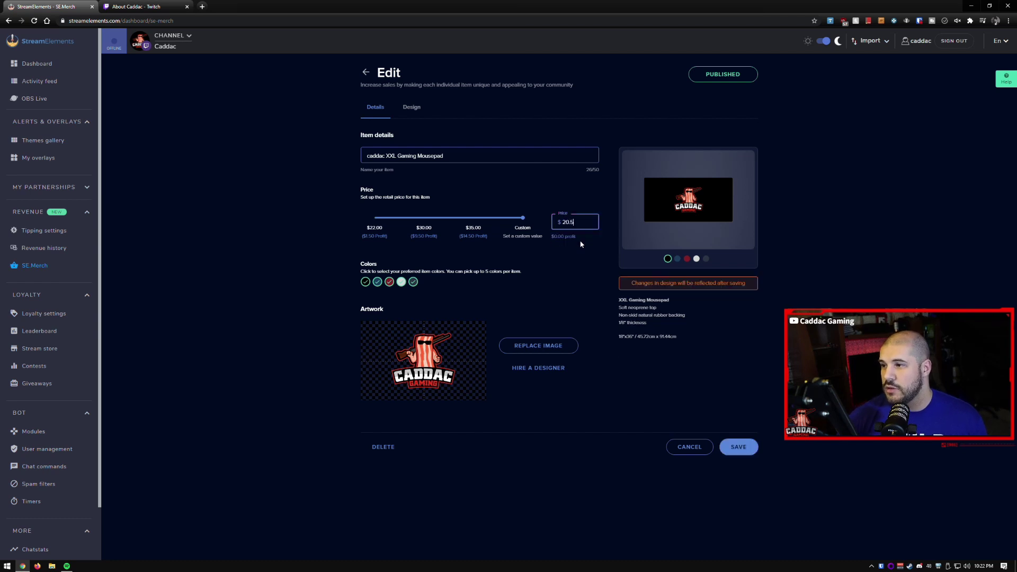